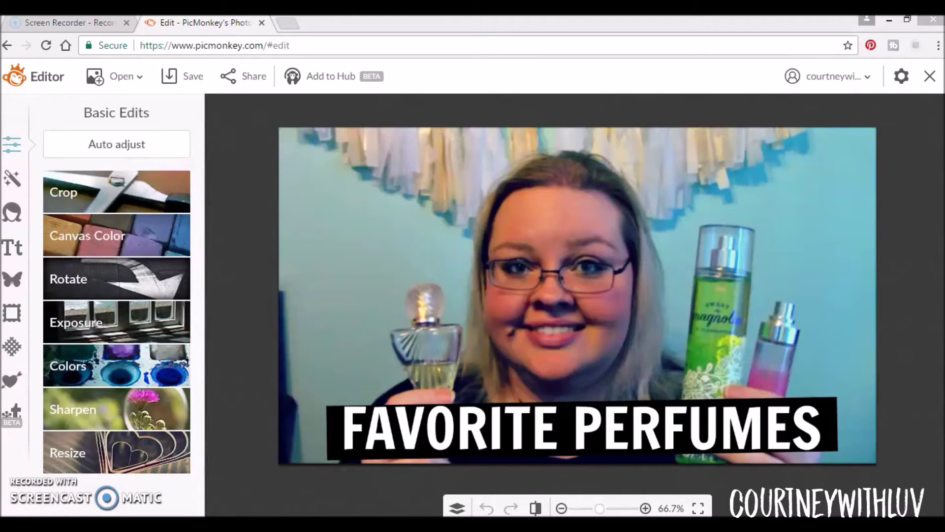
Add the plain solid heart with two adjustable colors from the Hearts overlays to the photo
left_click(11, 281)
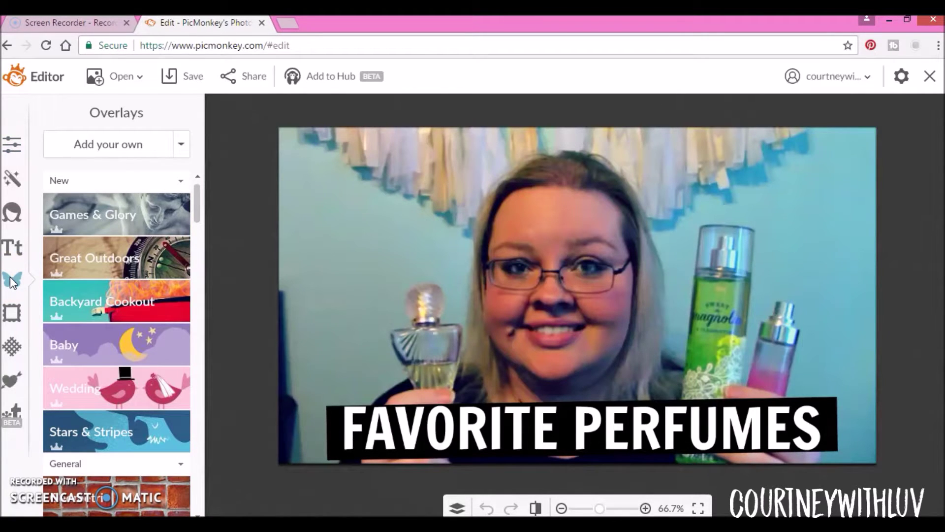
scroll(56, 279, "down", 3)
left_click(116, 315)
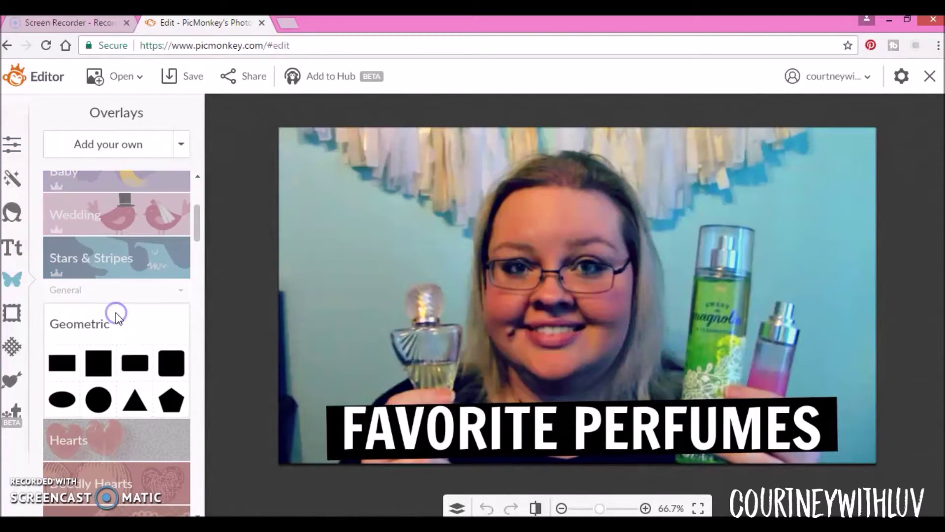
left_click(115, 320)
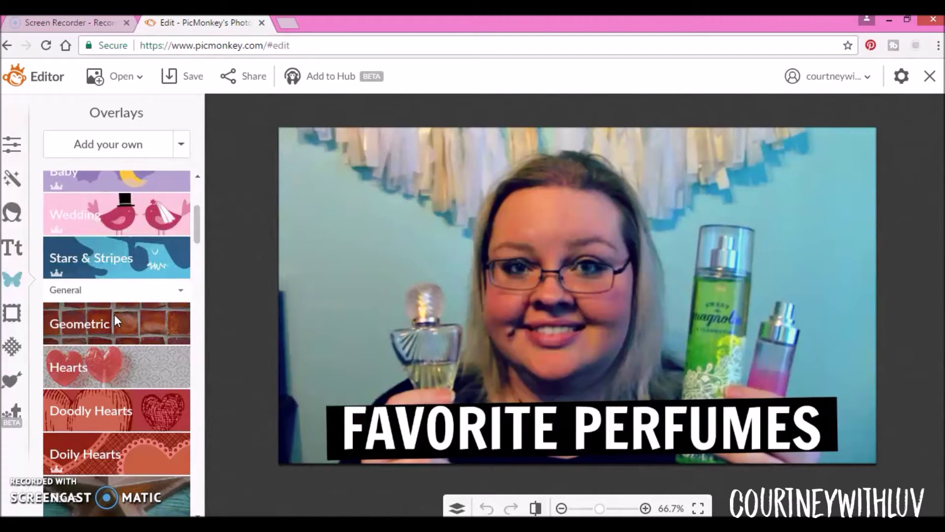
scroll(111, 359, "down", 3)
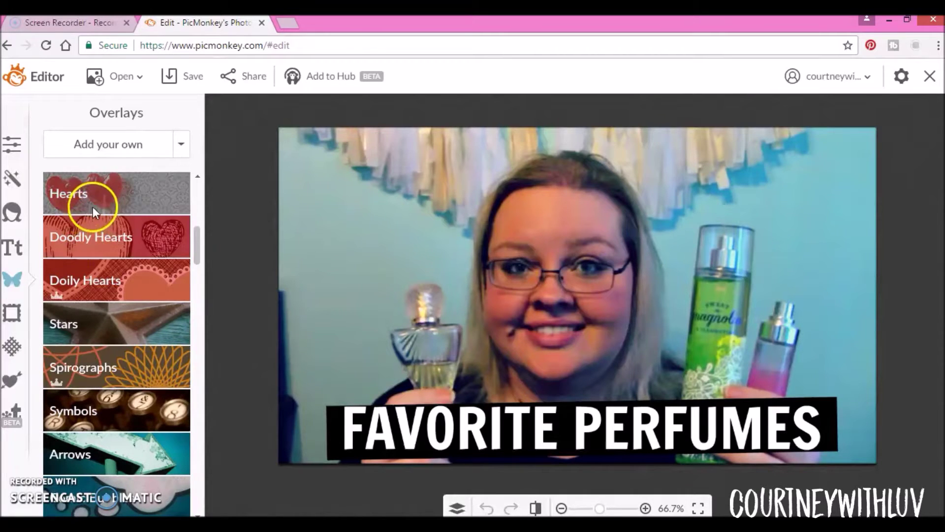
mouse_move(52, 297)
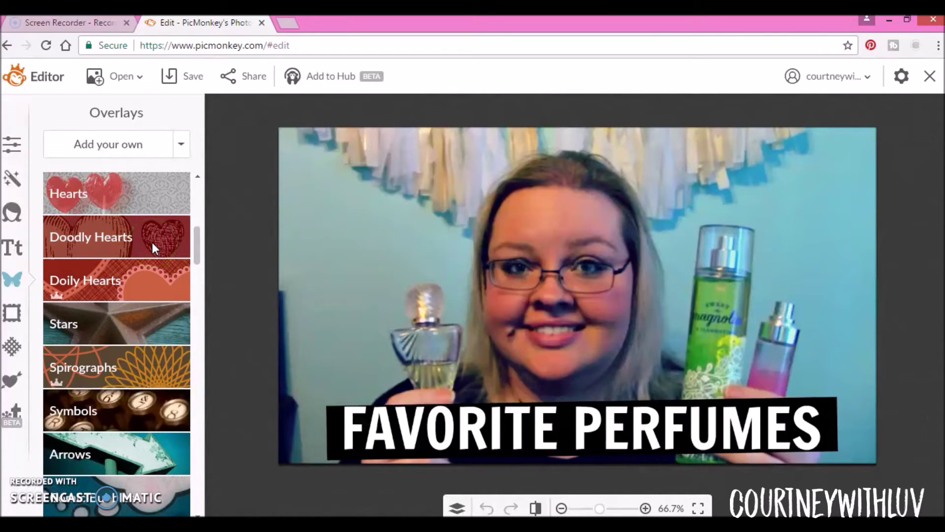
left_click(158, 188)
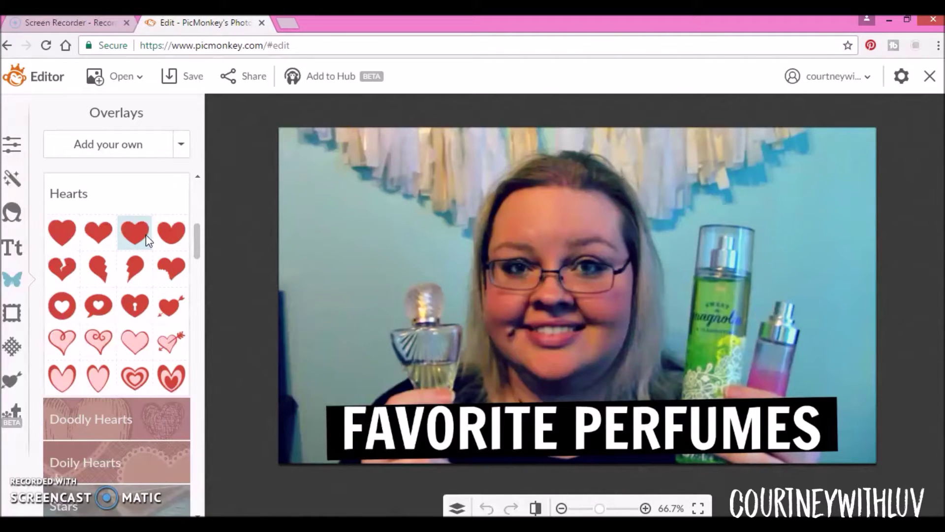
left_click(98, 308)
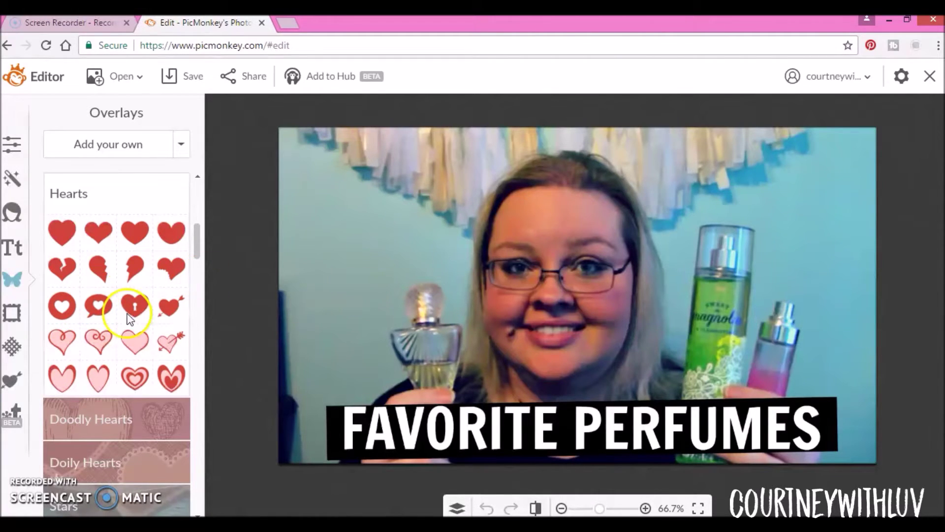
left_click(137, 231)
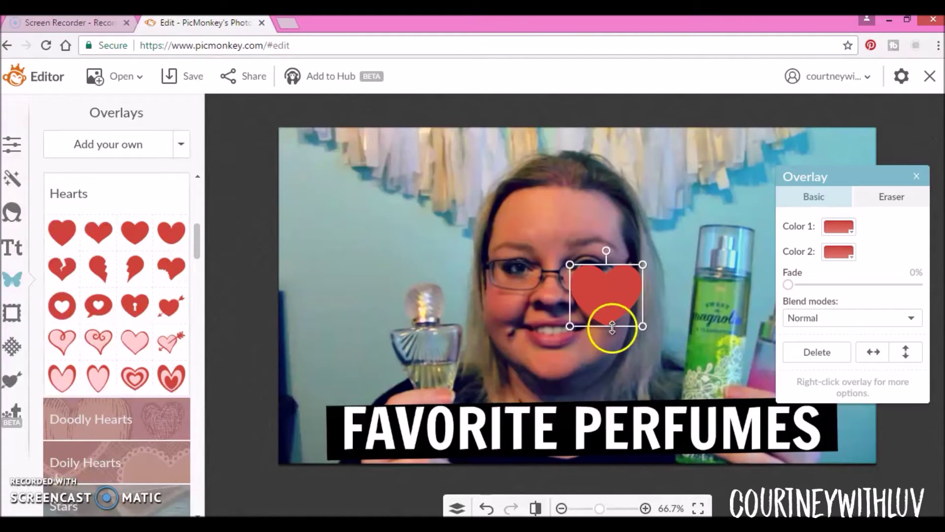
Move the heart to the left side of the photo, enlarge it and tilt it slightly counterclockwise
left_click_drag(609, 297, 346, 316)
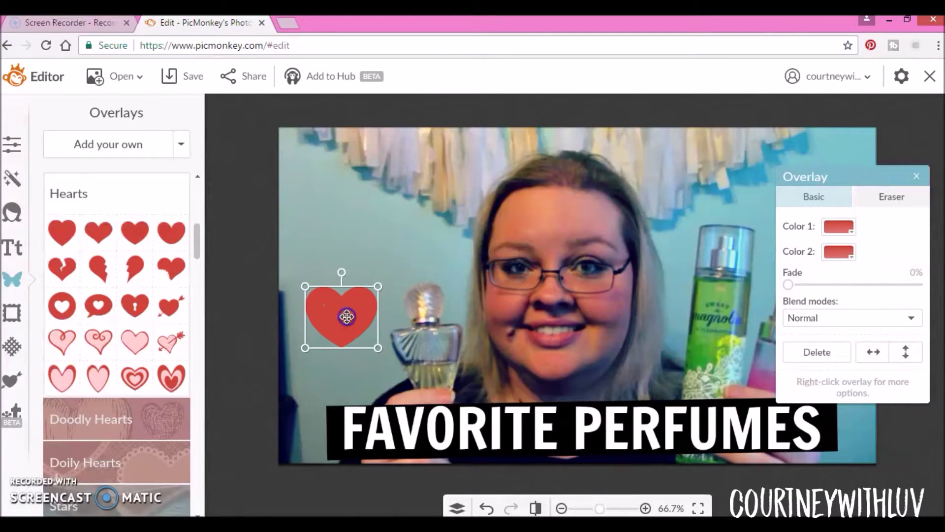
left_click_drag(377, 285, 472, 207)
mouse_move(387, 194)
left_mouse_down()
mouse_move(358, 188)
mouse_move(468, 211)
mouse_move(378, 201)
left_mouse_up()
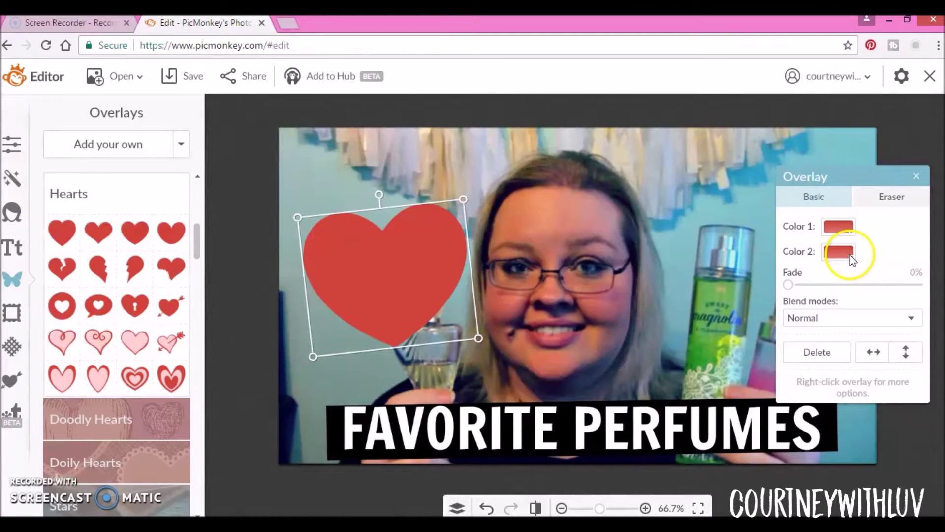
Change the heart's fill, Color 2, to pink
left_click(838, 261)
left_click(876, 335)
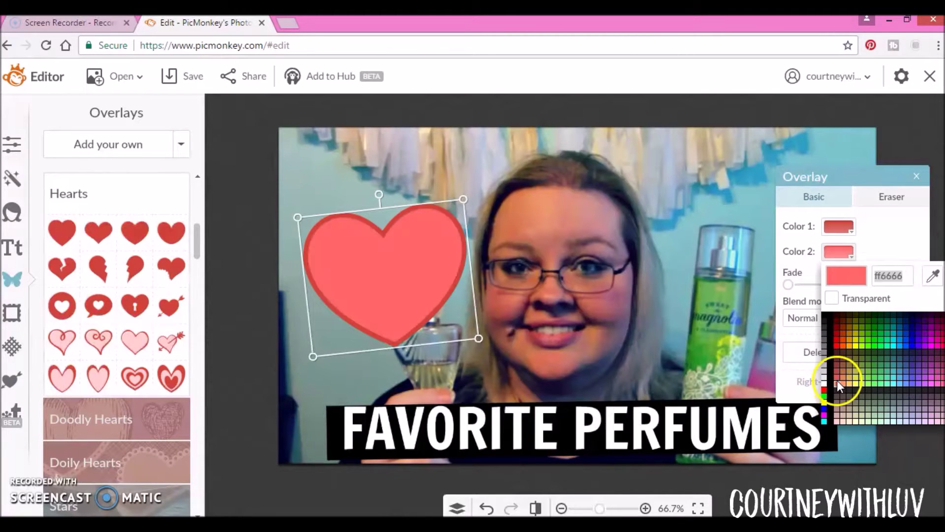
left_click(941, 383)
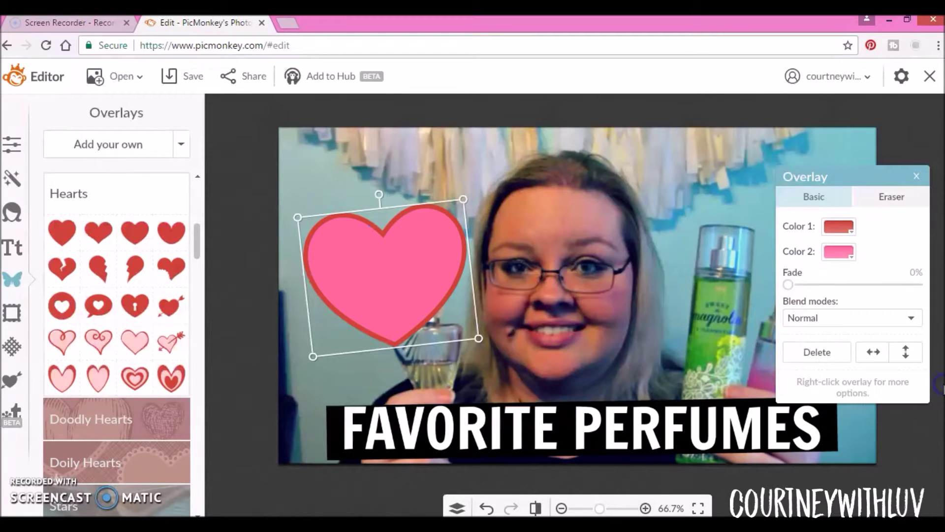
Set the heart's outline, Color 1, to the dark pink b6486d
left_click(849, 229)
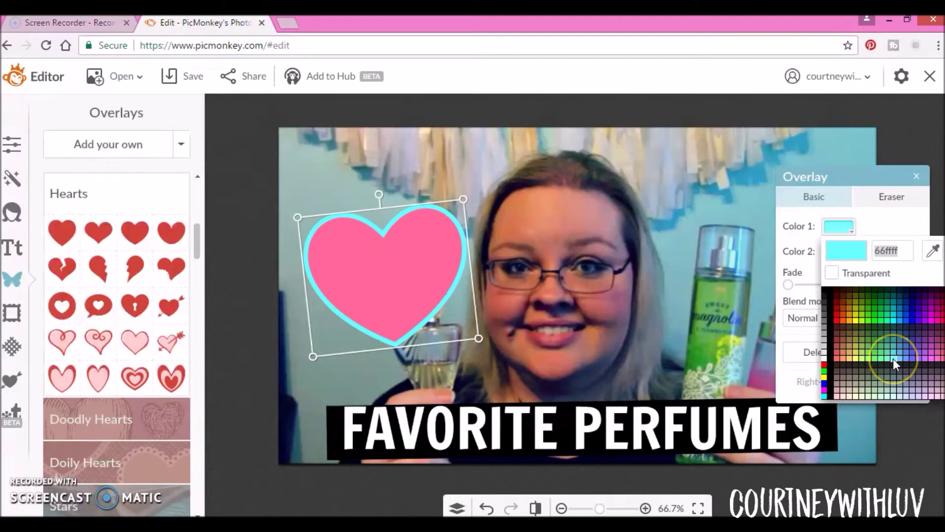
left_click(937, 359)
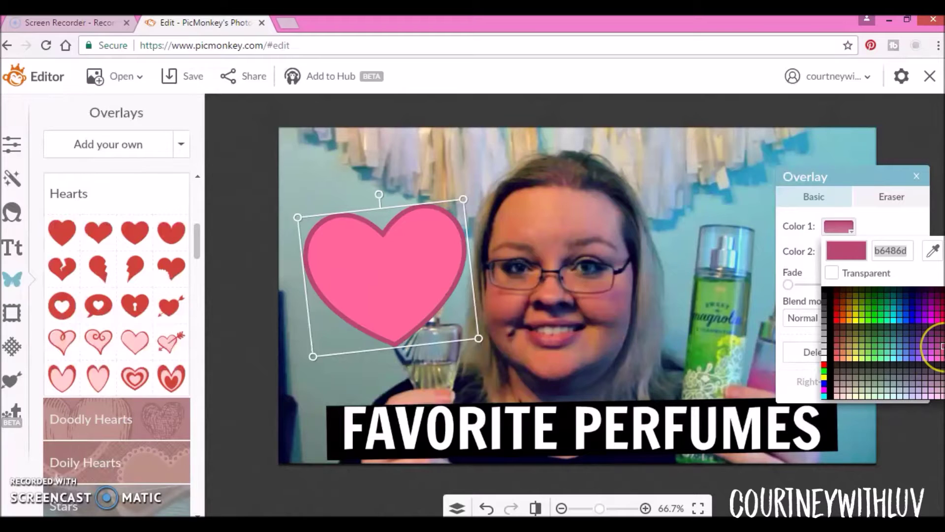
left_click(941, 348)
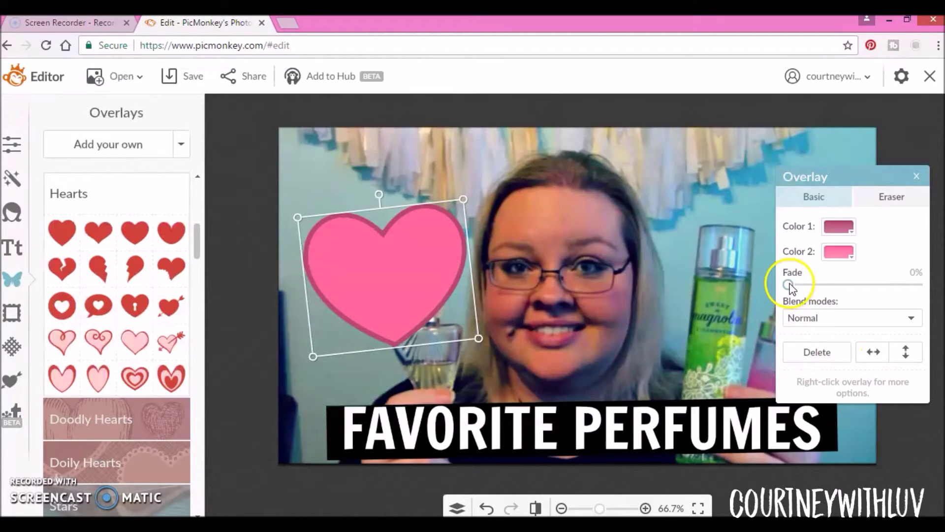
Try out the Fade and blend mode settings on the heart overlay
mouse_move(794, 286)
left_mouse_down()
mouse_move(856, 290)
mouse_move(788, 288)
left_mouse_up()
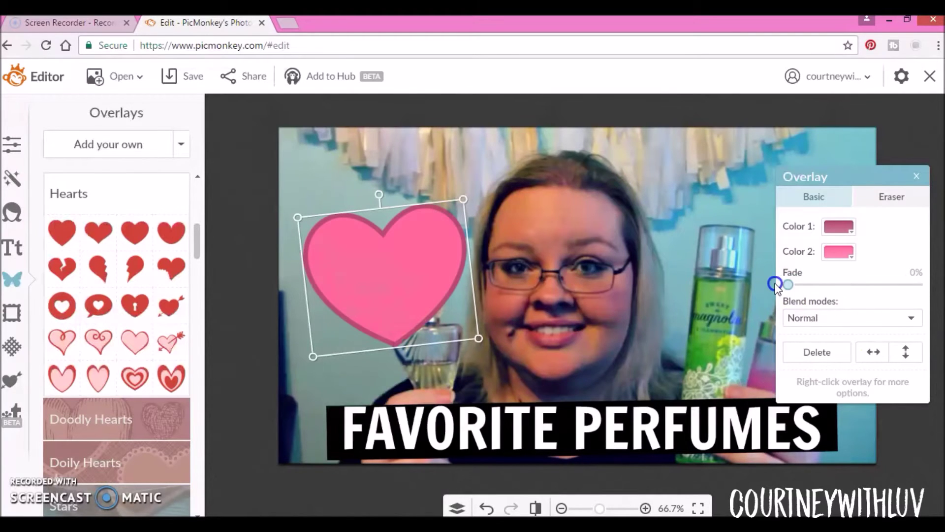
left_click(816, 319)
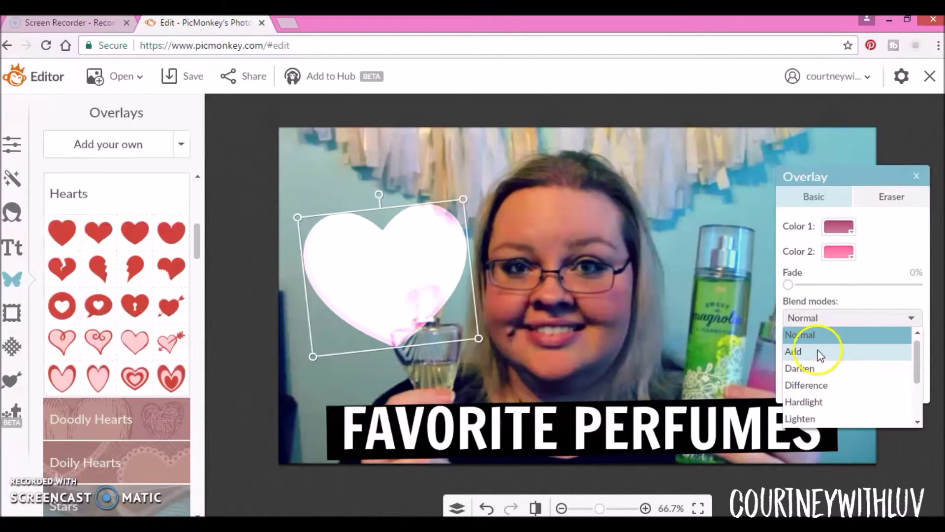
left_click(816, 321)
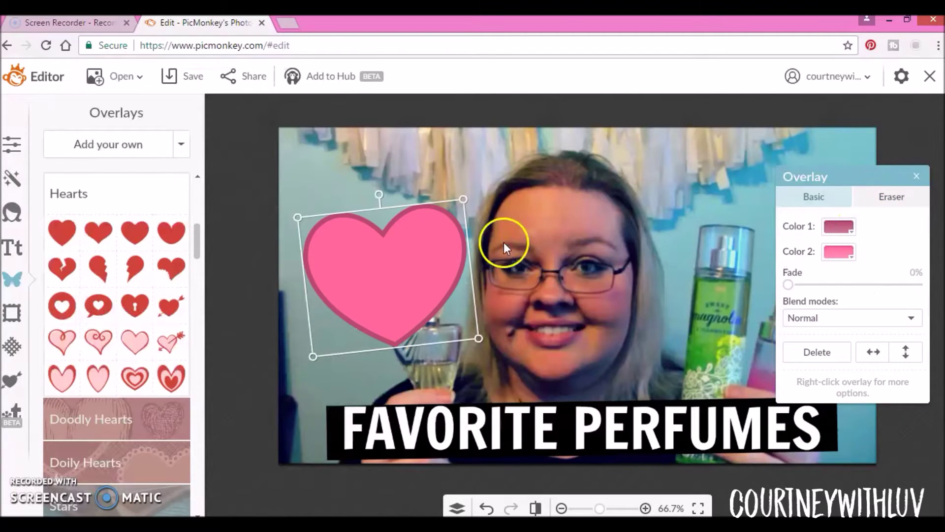
Make the heart's outline, Color 1, transparent and fit the heart at a smaller size into the photo's upper-left corner
left_click(844, 226)
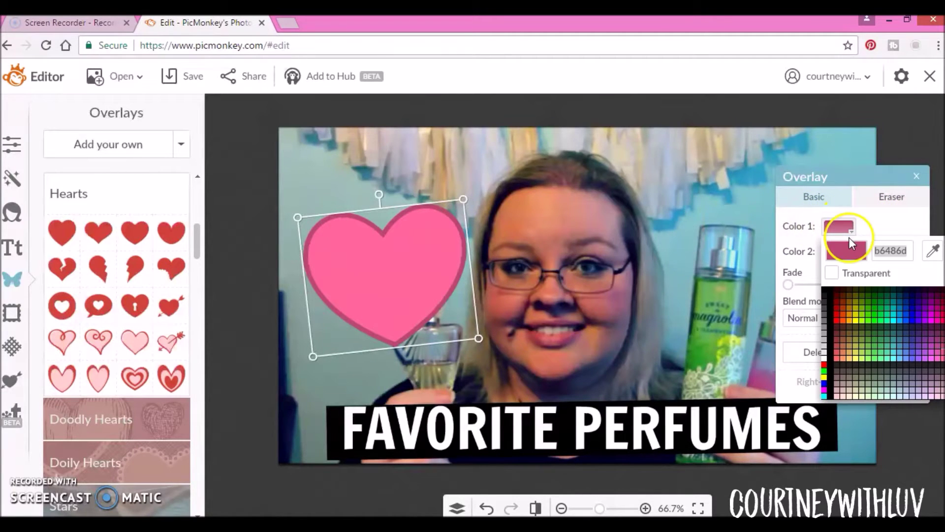
left_click(832, 274)
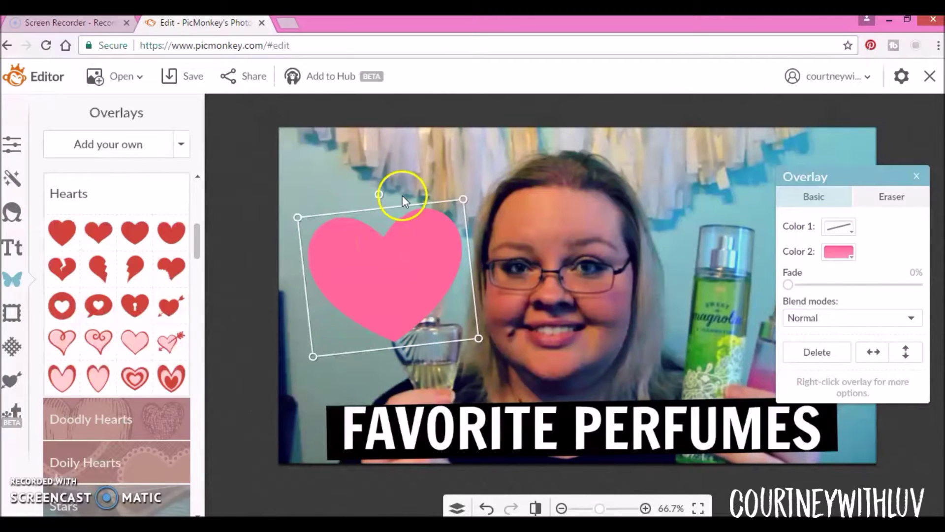
left_click_drag(397, 289, 369, 215)
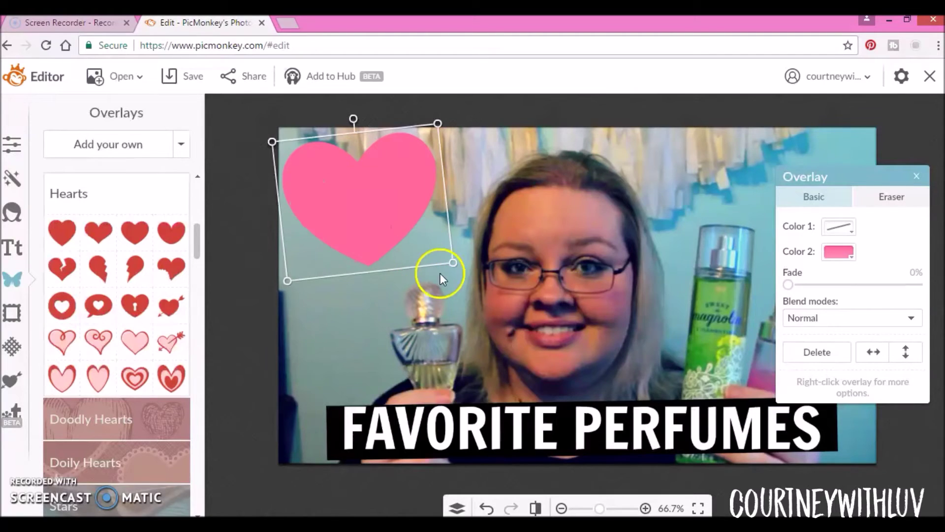
left_click_drag(452, 260, 422, 222)
left_click_drag(359, 196, 369, 190)
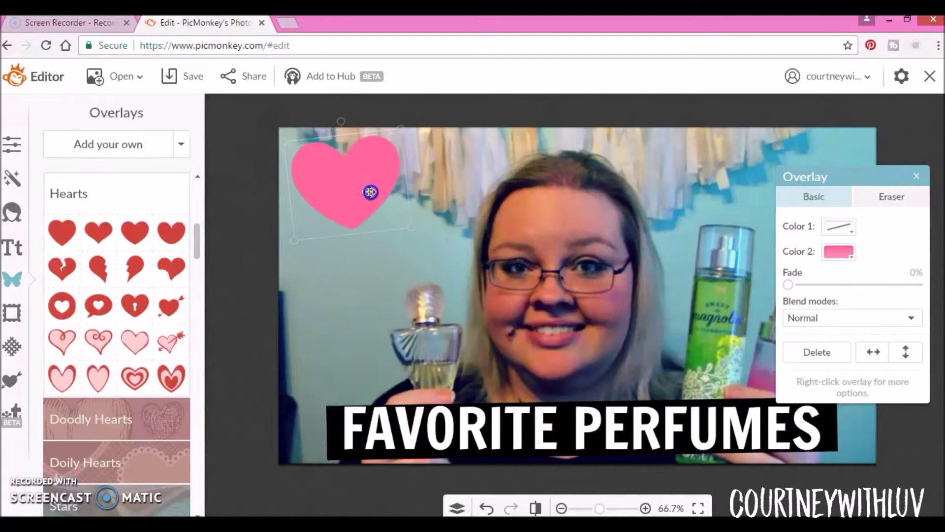
left_click(254, 240)
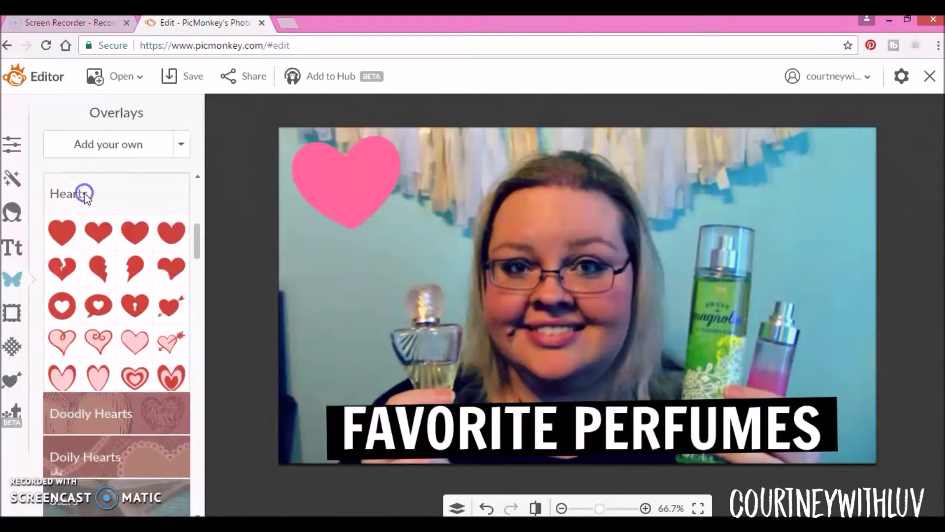
Add the thin-pointed starburst from the Basic group of the Stars overlays to the photo
left_click(77, 193)
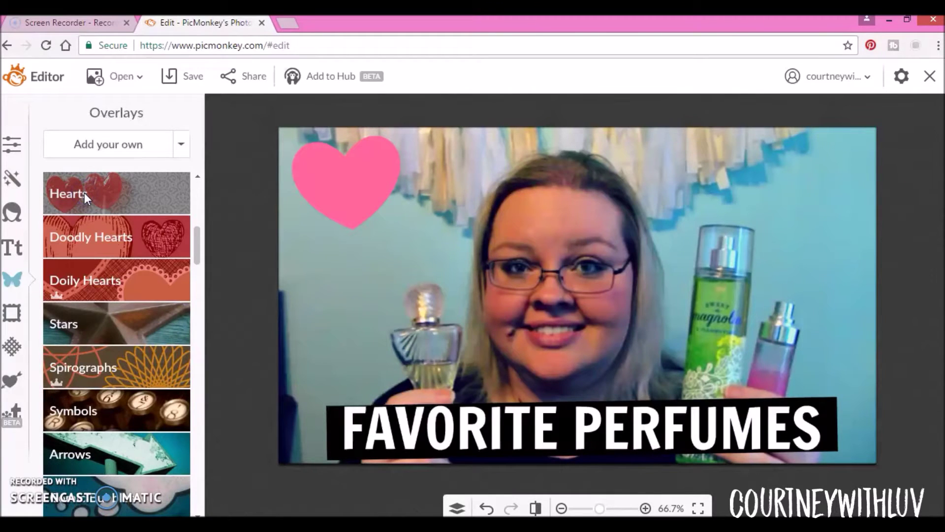
left_click(90, 235)
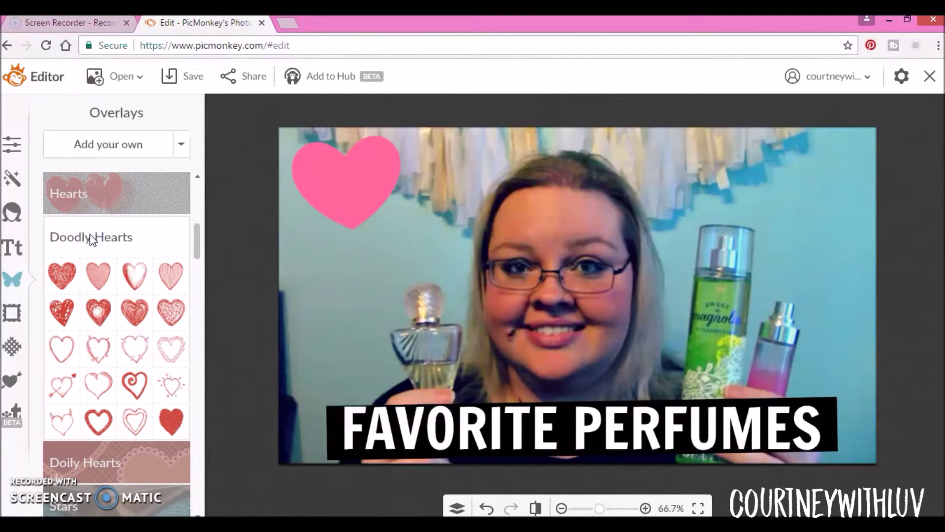
left_click(90, 236)
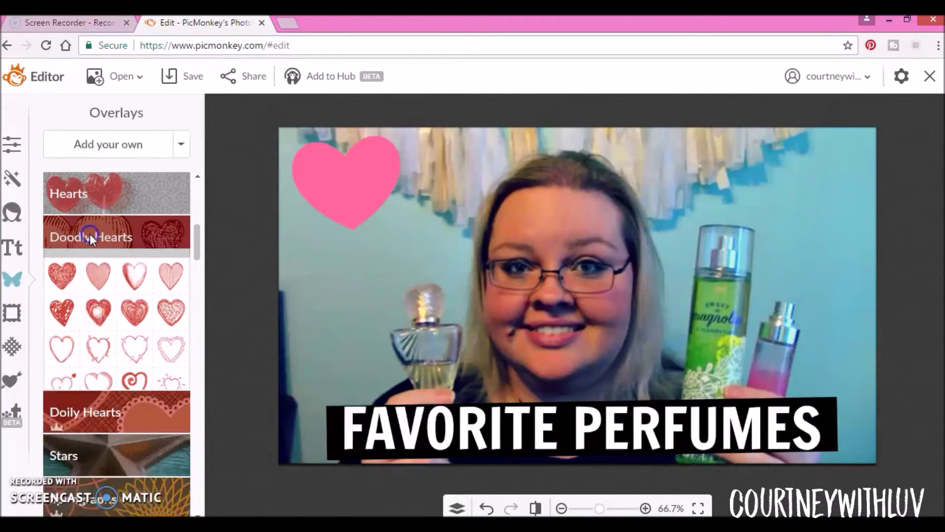
scroll(114, 251, "down", 2)
left_click(106, 237)
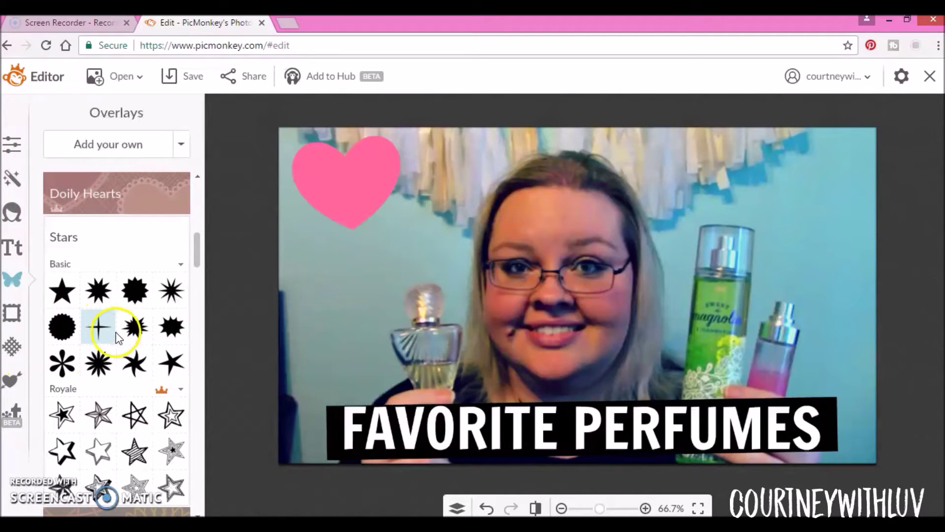
left_click(171, 290)
Fade the starburst to 46% and place it at a small size on the upper right edge of the green perfume bottle
left_click_drag(605, 296, 737, 293)
left_click_drag(793, 258, 783, 218)
left_click_drag(789, 307, 854, 306)
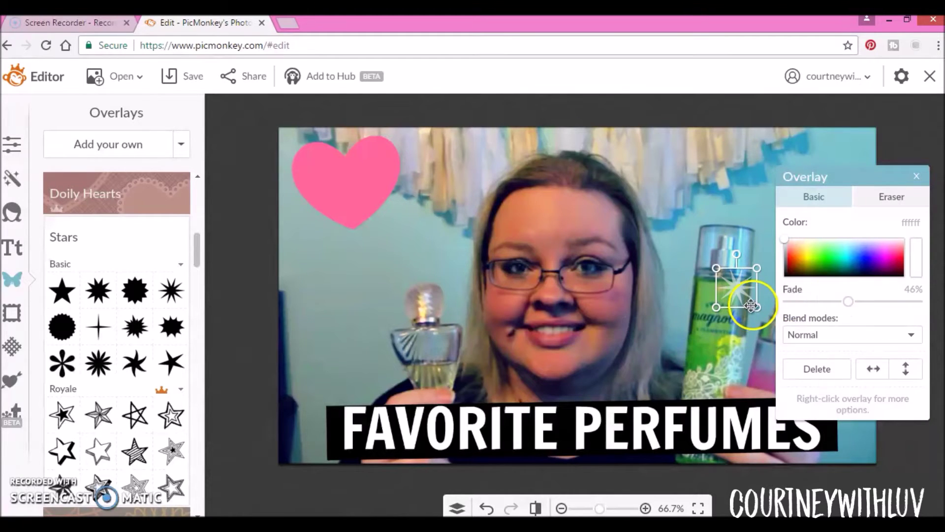
left_click_drag(753, 308, 741, 285)
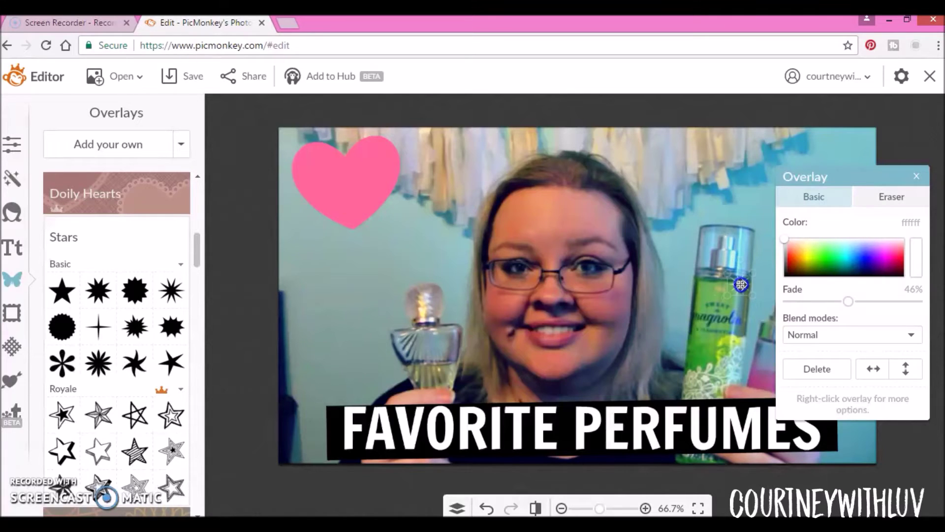
left_click(557, 464)
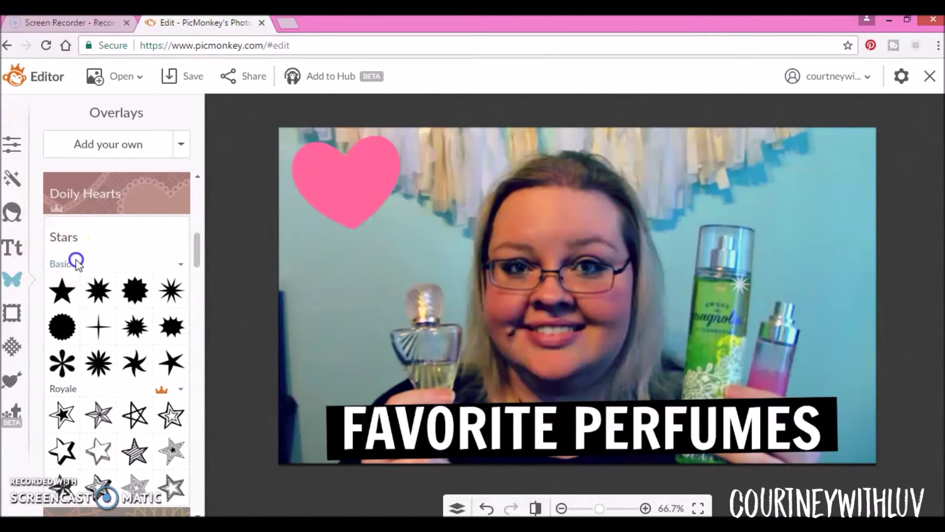
Add the cloud-shaped thought bubble with its tail at the lower right from the Basic Comic Bubbles overlays
left_click(61, 264)
scroll(105, 316, "down", 2)
scroll(104, 316, "down", 2)
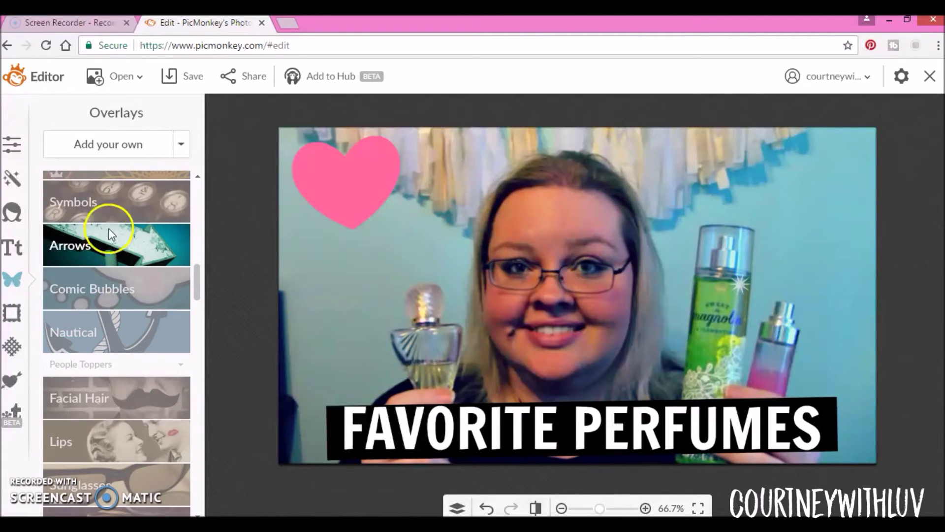
left_click(102, 282)
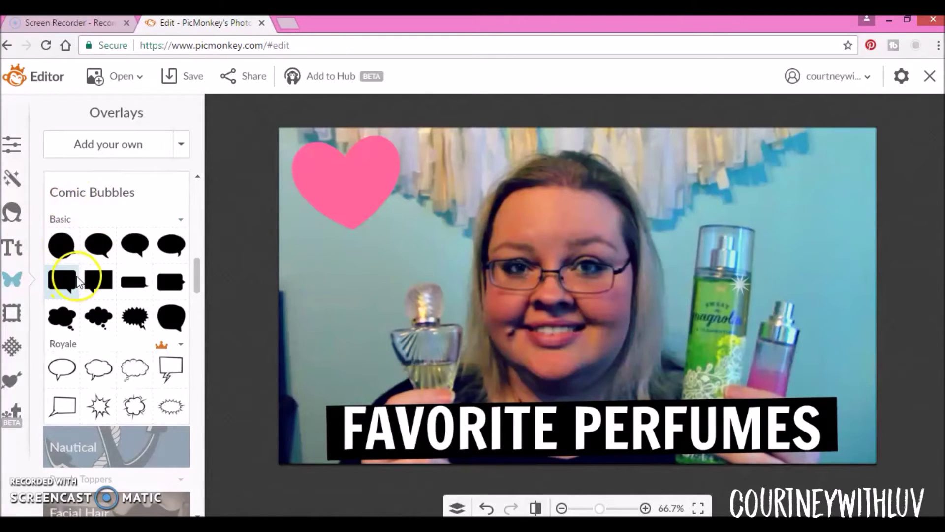
left_click(100, 323)
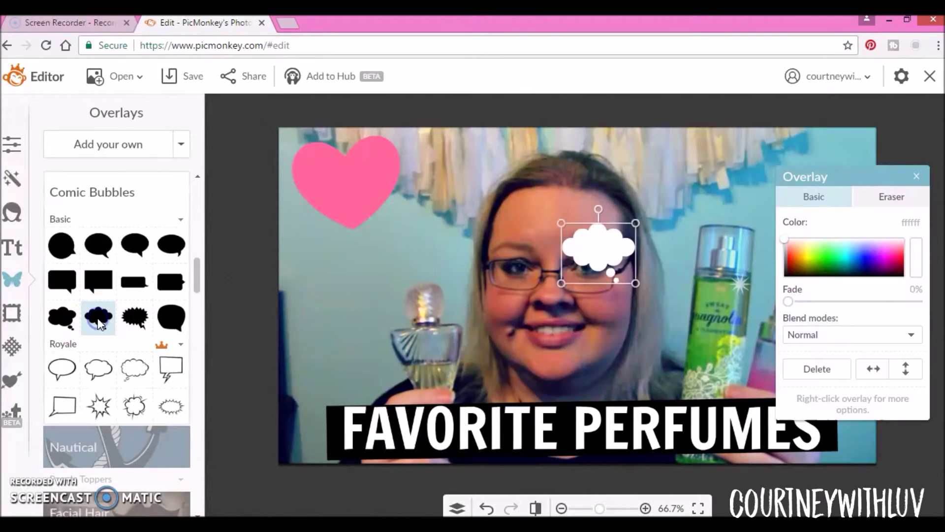
Enlarge the white thought bubble and move it to the photo's upper-right corner above the perfume bottles
left_click_drag(636, 282, 757, 385)
left_click_drag(647, 290, 747, 238)
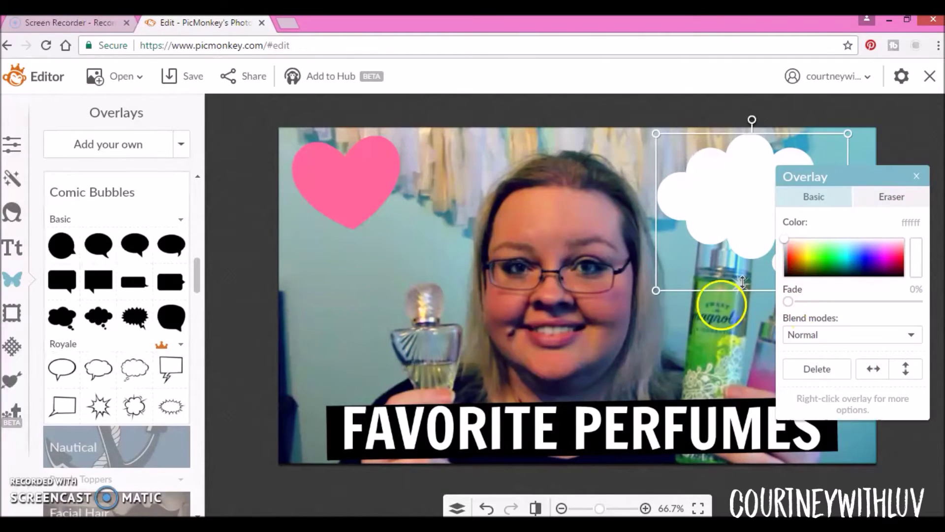
left_click(734, 331)
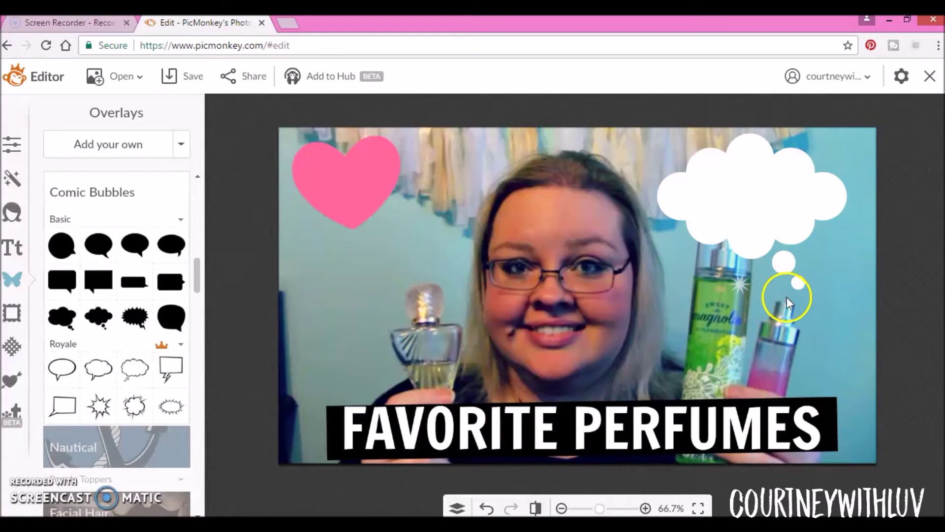
Flip the thought bubble horizontally so its tail points to the lower left, and shift it slightly left above the perfume bottles
left_click(756, 190)
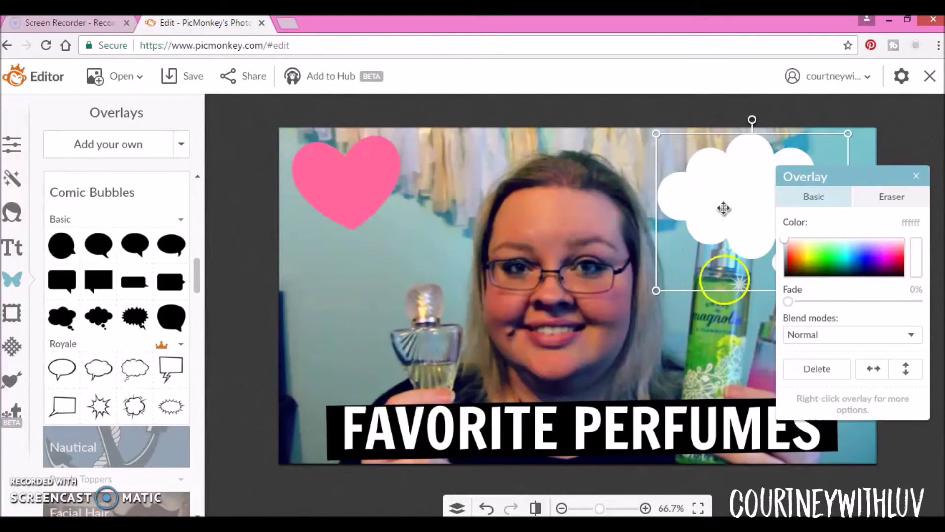
left_click(872, 370)
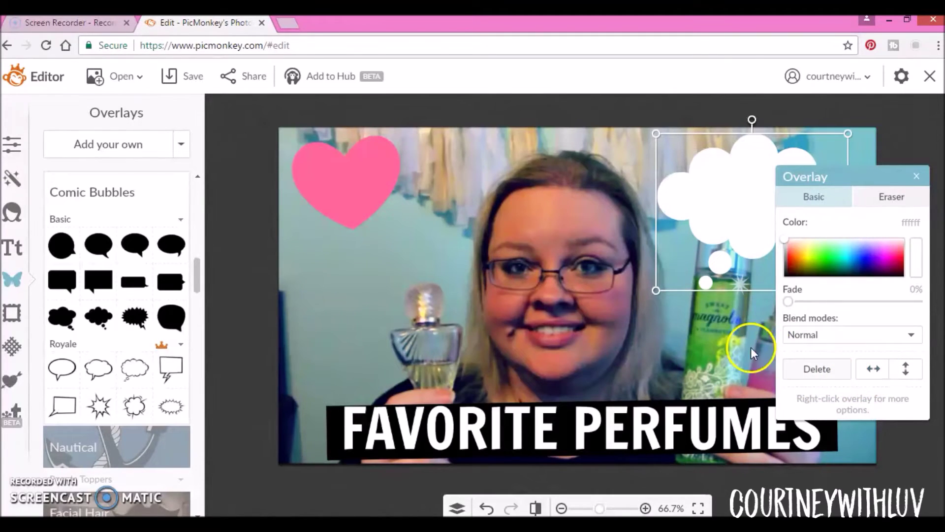
left_click(737, 342)
left_click_drag(761, 205, 732, 216)
left_click(305, 268)
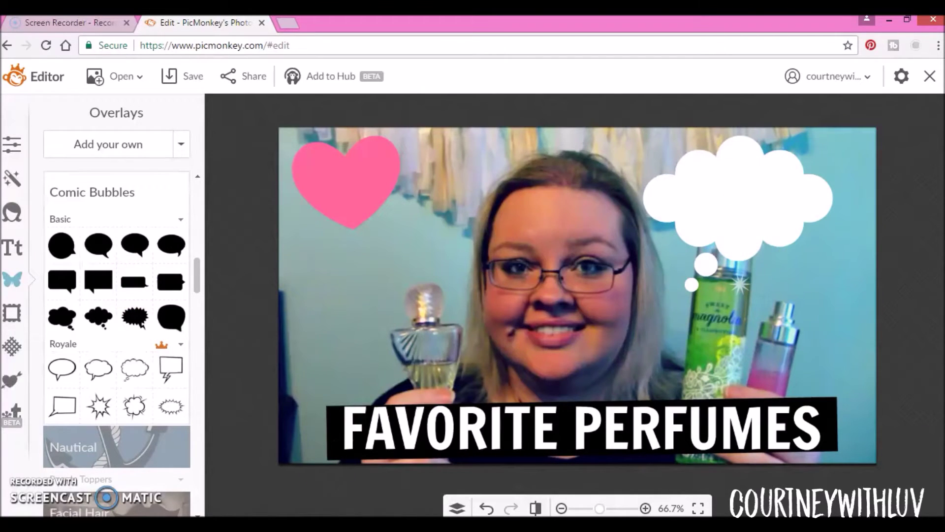
Fade the white thought bubble to 19%
left_click(728, 215)
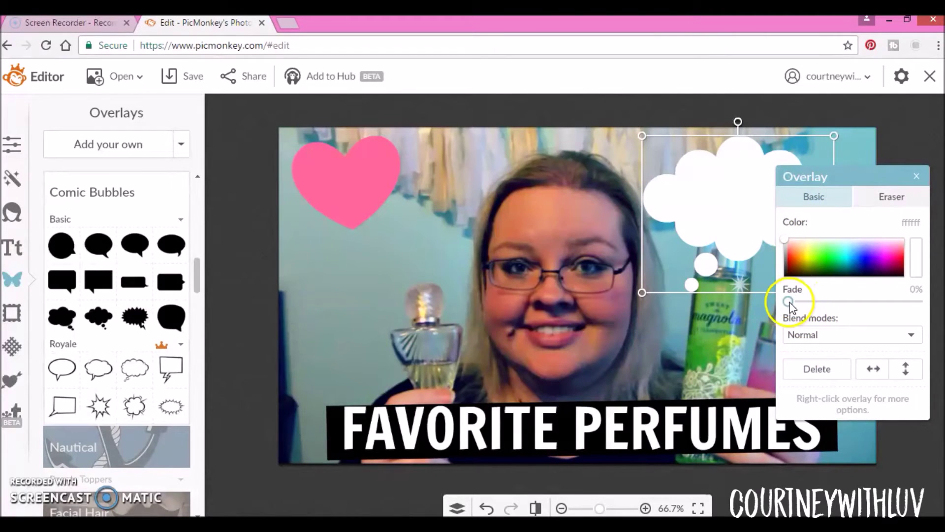
left_click_drag(795, 305, 812, 306)
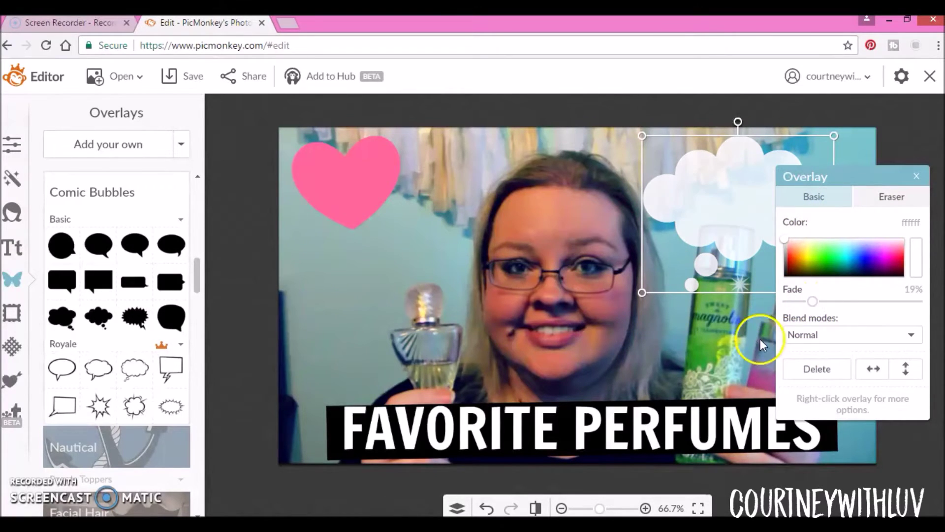
left_click(432, 253)
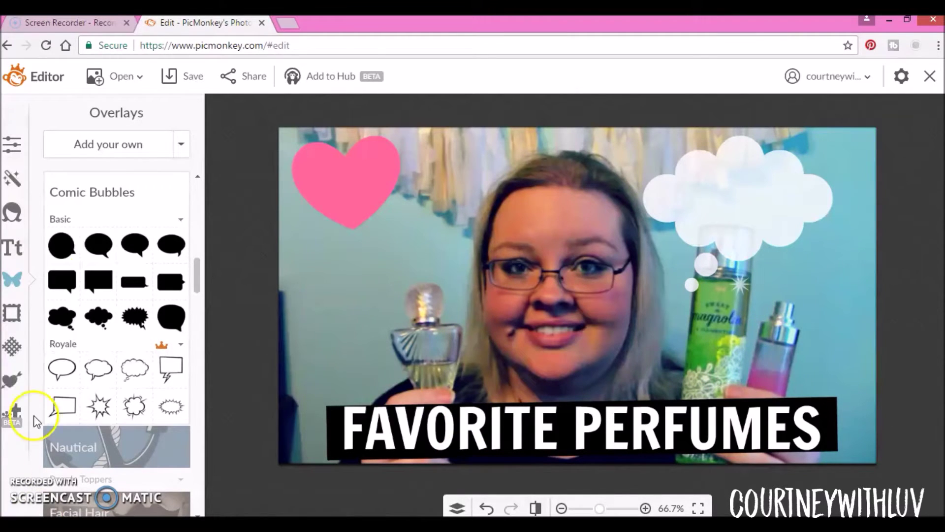
Try the rope-edged circle from the Nautical overlays, enlarged over the left side of the photo, and delete it
scroll(109, 261, "down", 3)
left_click(134, 271)
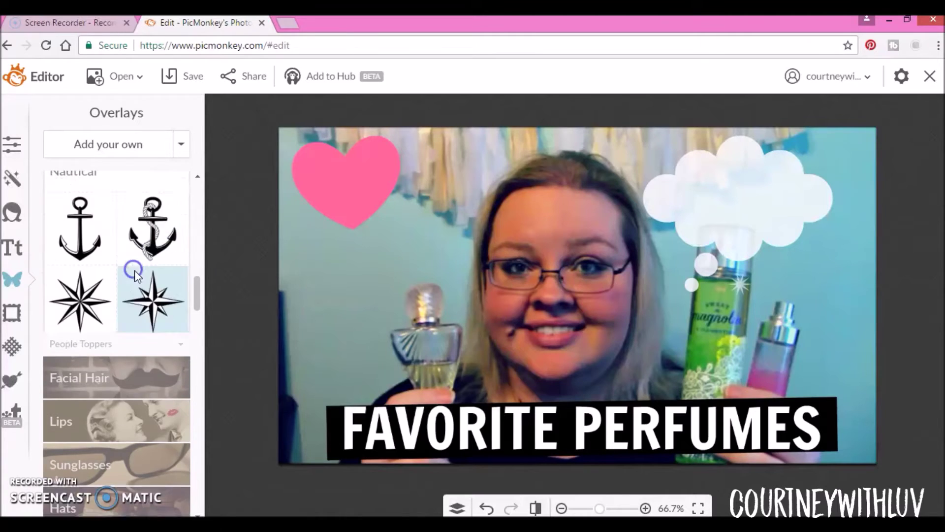
scroll(155, 320, "down", 4)
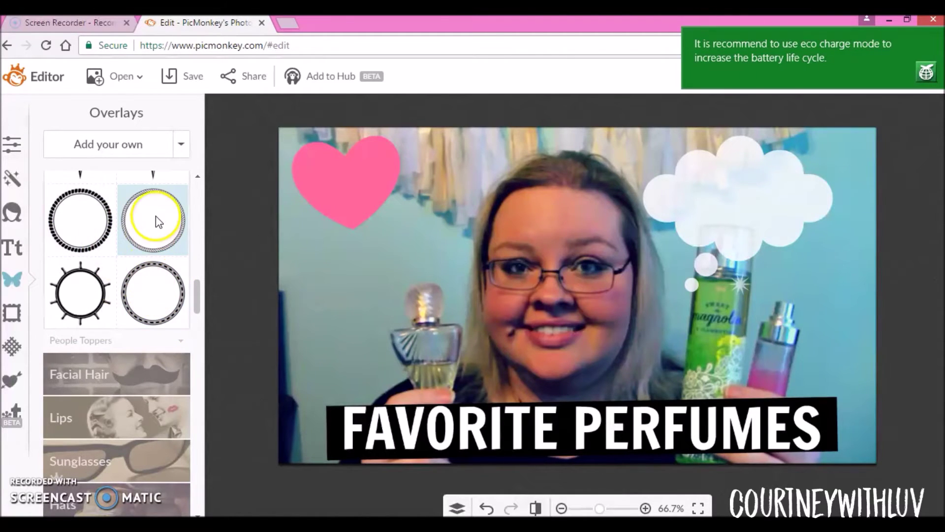
left_click(157, 223)
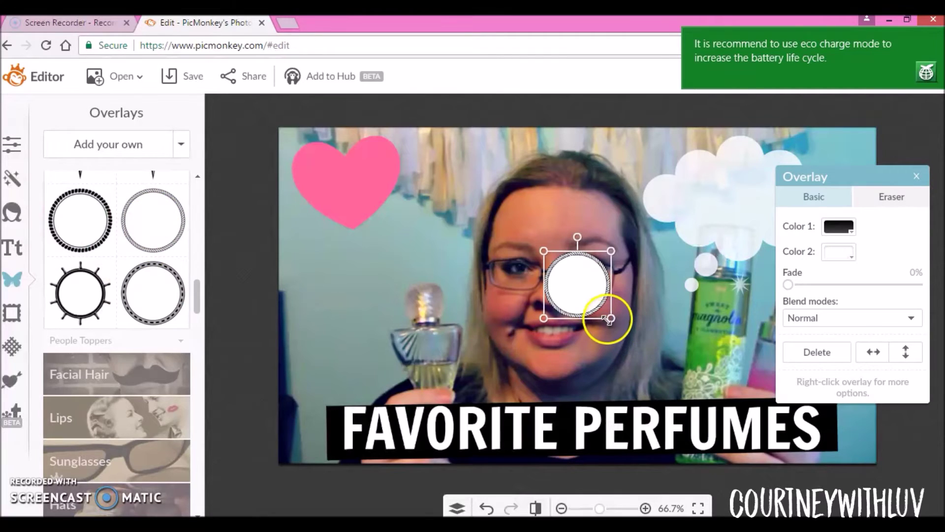
left_click_drag(611, 317, 660, 367)
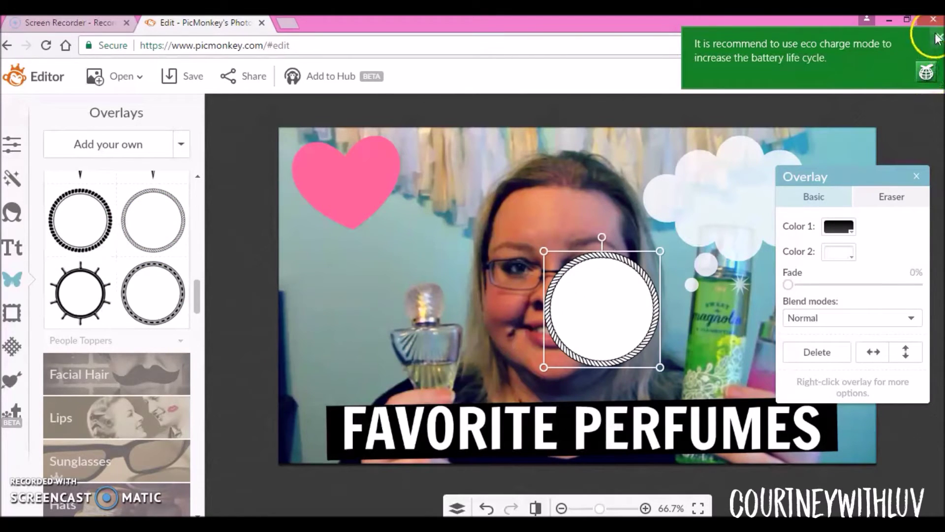
left_click_drag(612, 310, 455, 204)
left_click_drag(508, 259, 606, 354)
left_click_drag(541, 259, 425, 304)
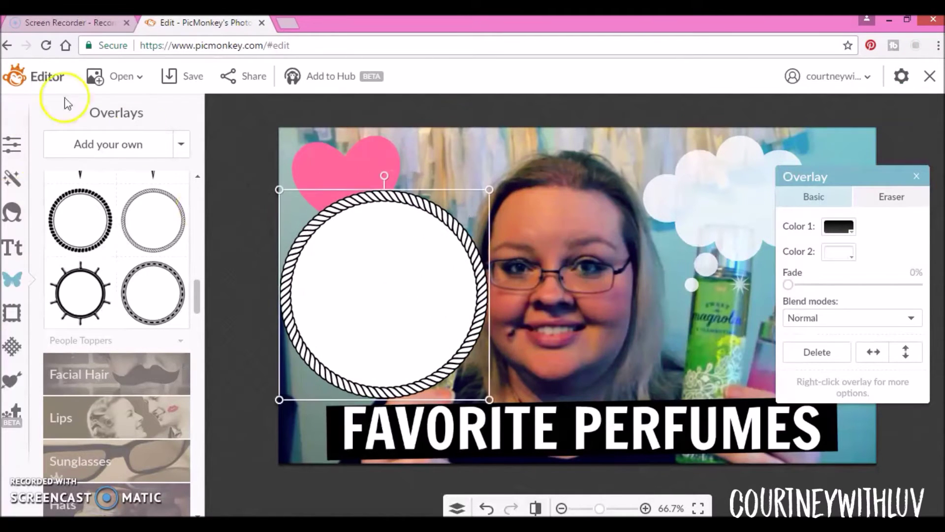
left_click(817, 352)
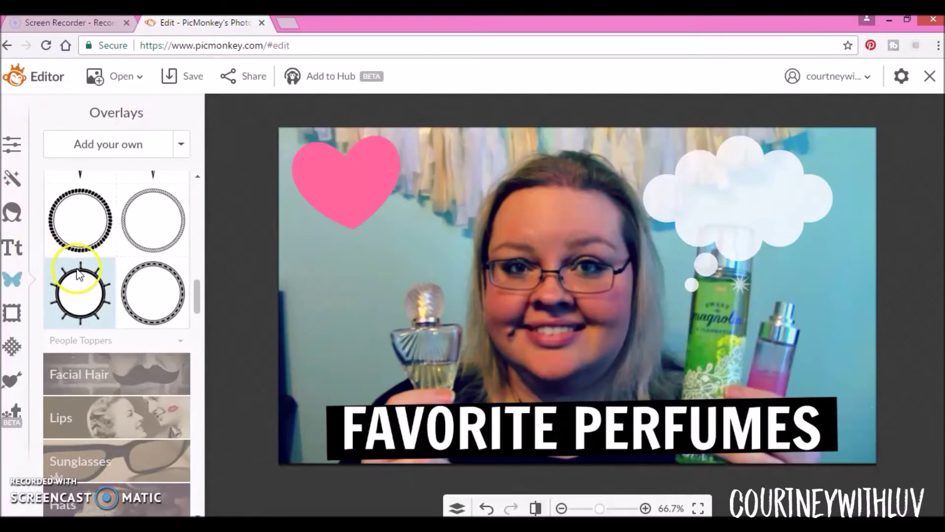
Try the first mustache from the Facial Hair overlays above the woman's mouth, and delete it
scroll(86, 302, "down", 3)
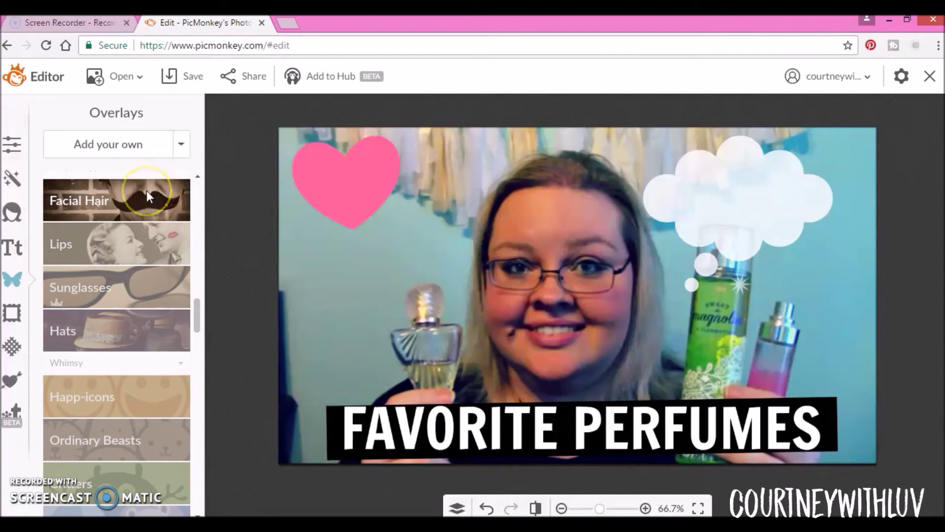
left_click(140, 201)
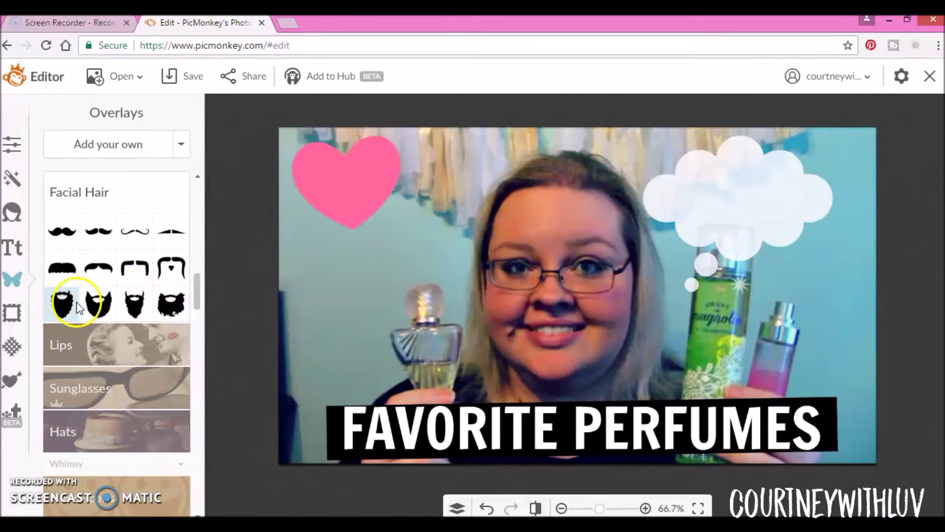
left_click(63, 226)
left_click_drag(545, 279, 548, 330)
left_click(536, 382)
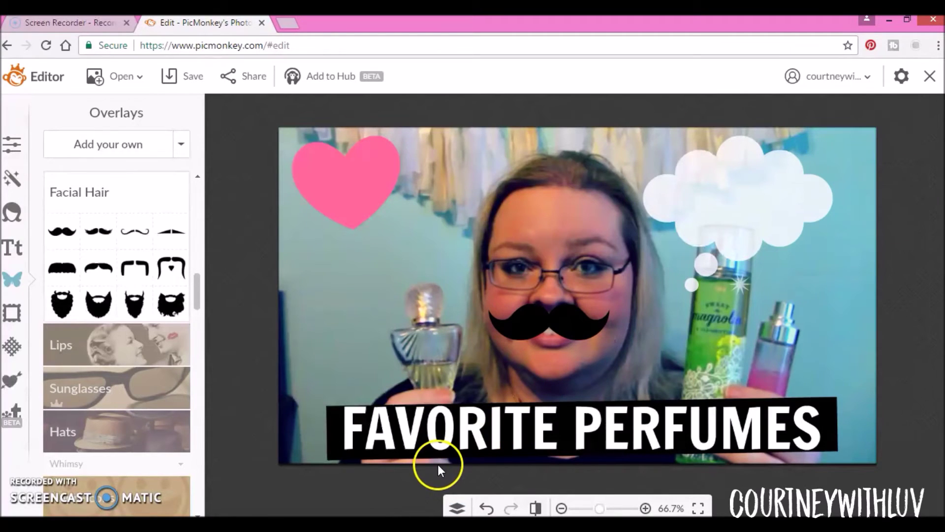
left_click(572, 330)
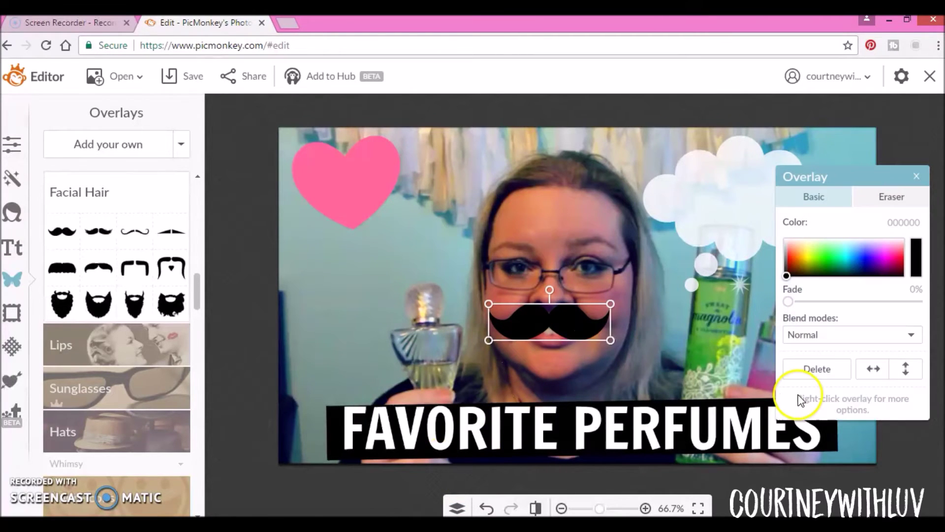
left_click(816, 370)
Add the first Basic smiley from the Happ-icons overlays, slightly enlarged and tilted, at the photo's lower left beside the clear perfume bottle
scroll(105, 311, "down", 2)
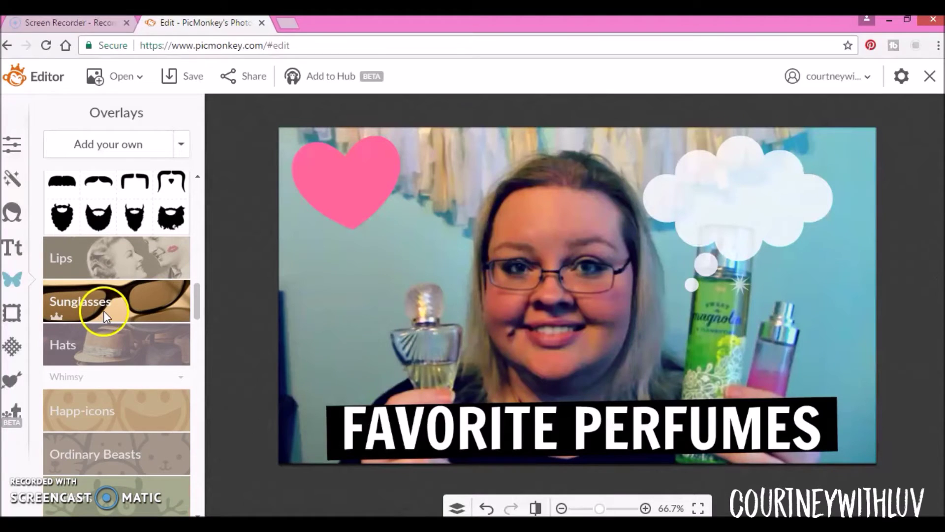
scroll(49, 322, "down", 4)
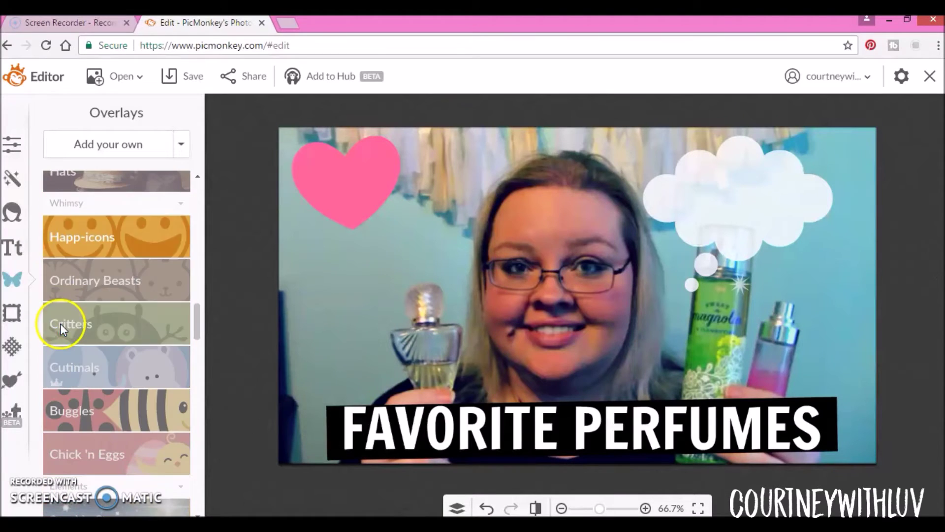
left_click(125, 231)
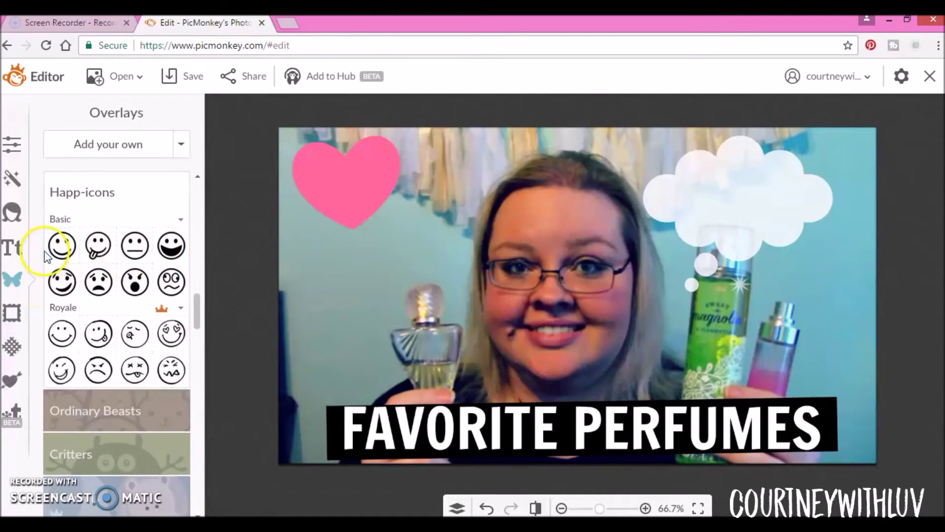
left_click(63, 244)
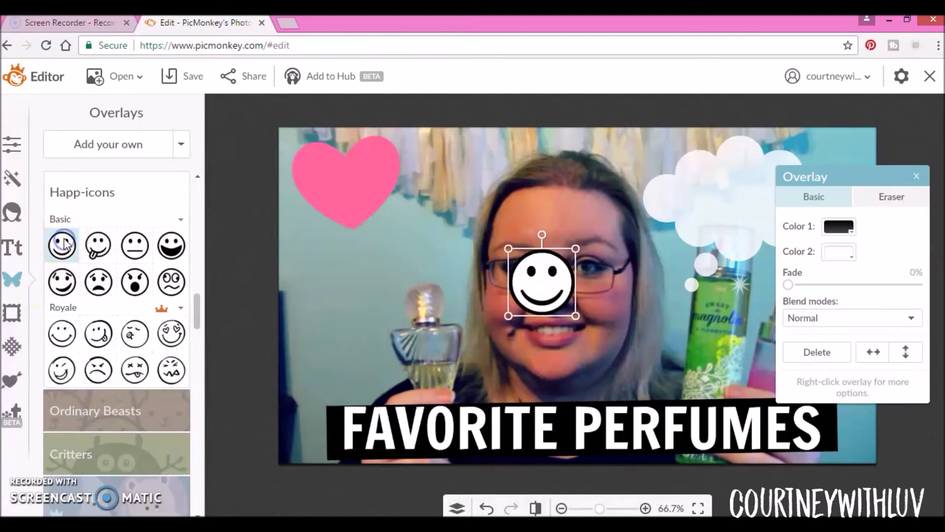
left_click_drag(538, 274, 355, 330)
left_click_drag(394, 305, 344, 279)
key("Escape")
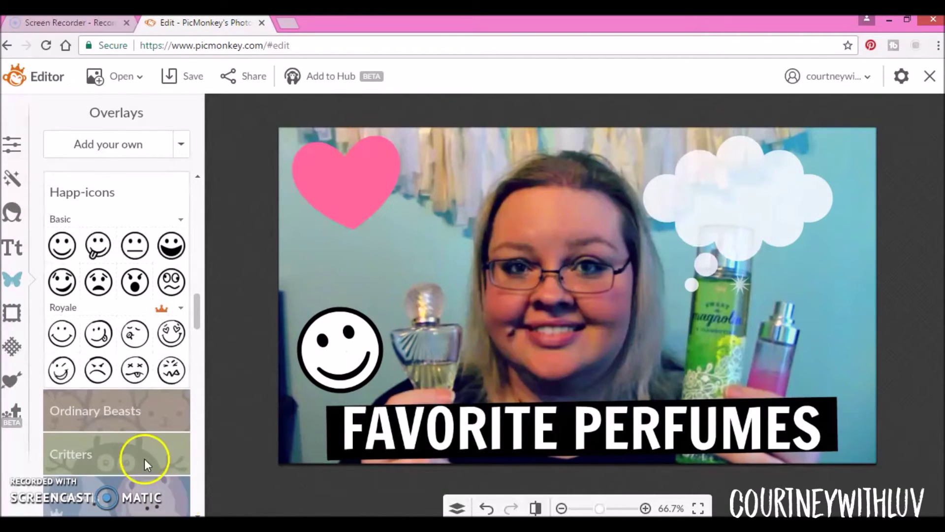
Add the scattered star cluster from the Sparkle Stars overlays, enlarged over the photo's left side around the clear perfume bottle
scroll(96, 275, "down", 5)
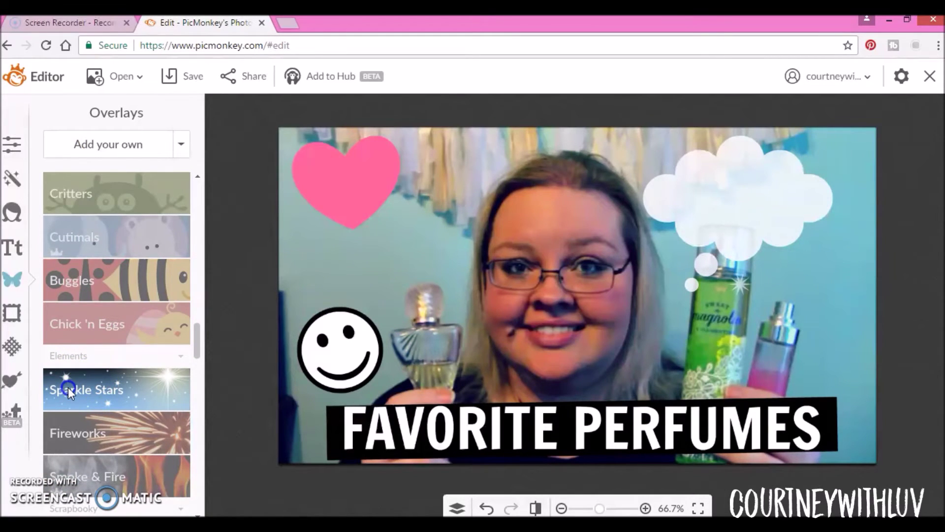
left_click(68, 387)
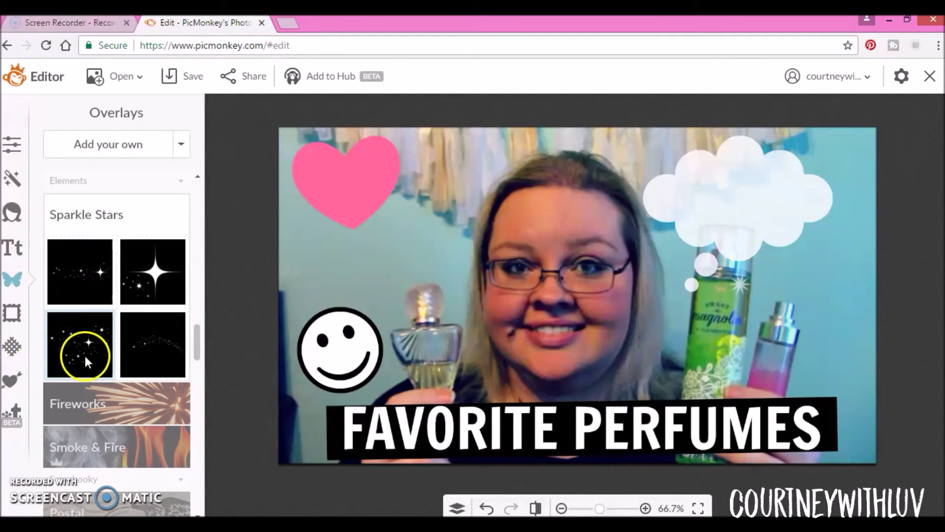
left_click(96, 344)
left_click_drag(499, 322, 329, 478)
left_click_drag(614, 339, 389, 261)
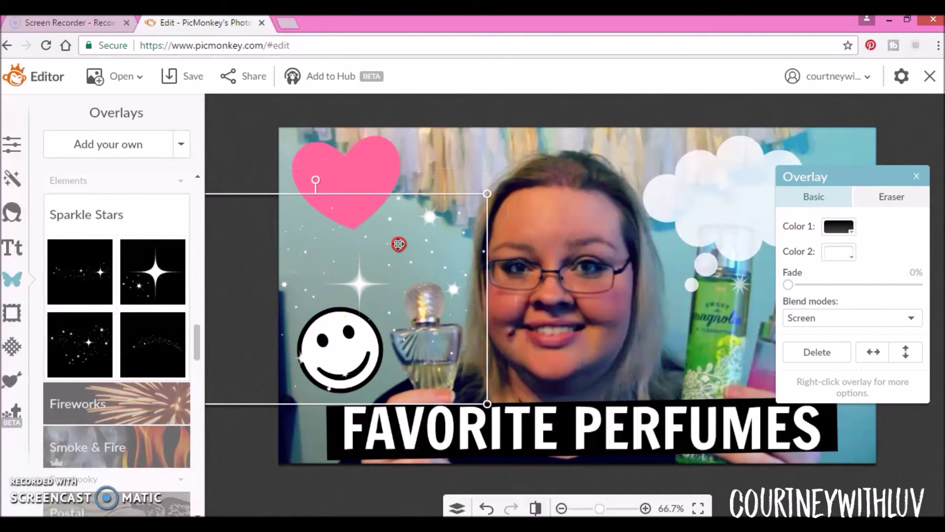
Shift the sparkle overlay right so its largest star sits on the cap of the clear perfume bottle
right_click(397, 243)
left_click(449, 280)
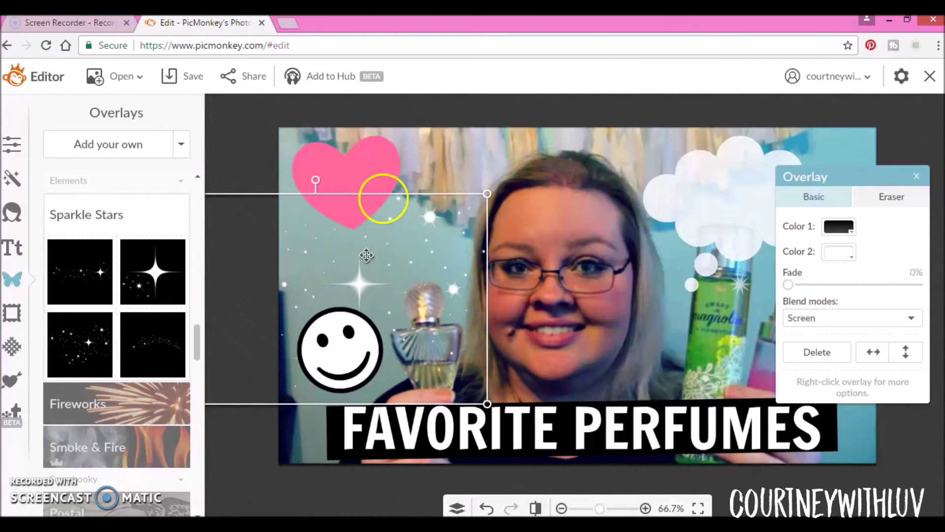
left_click_drag(404, 268, 455, 267)
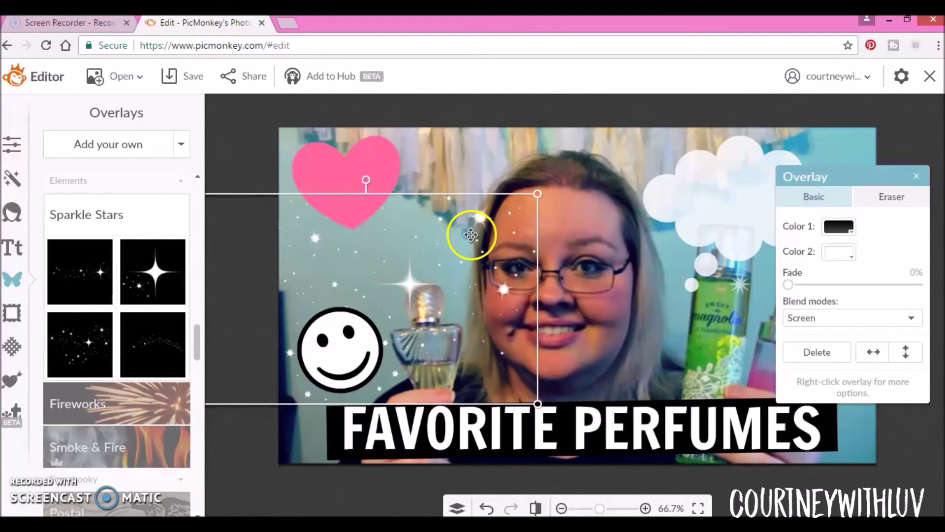
left_click(511, 156)
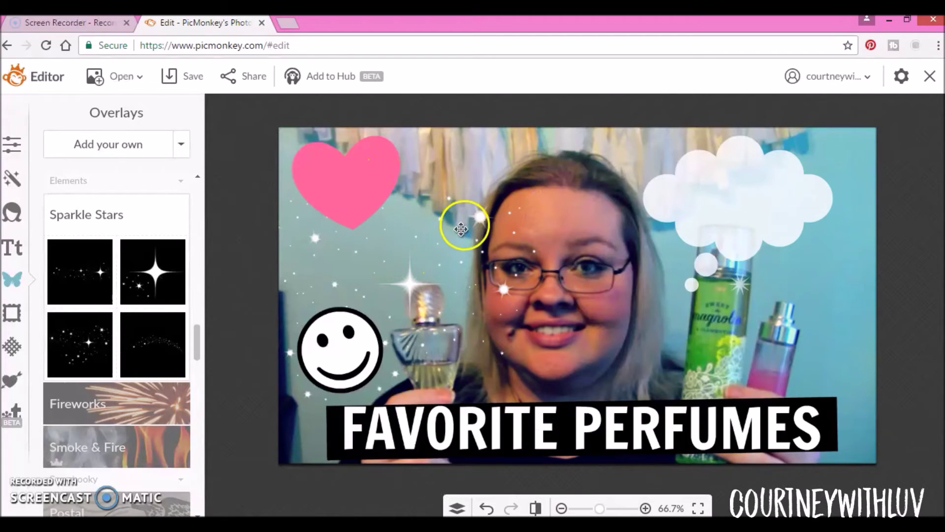
Erase the sparkles that cover the woman's face from the sparkle overlay, using an eraser size of 43
left_click(466, 217)
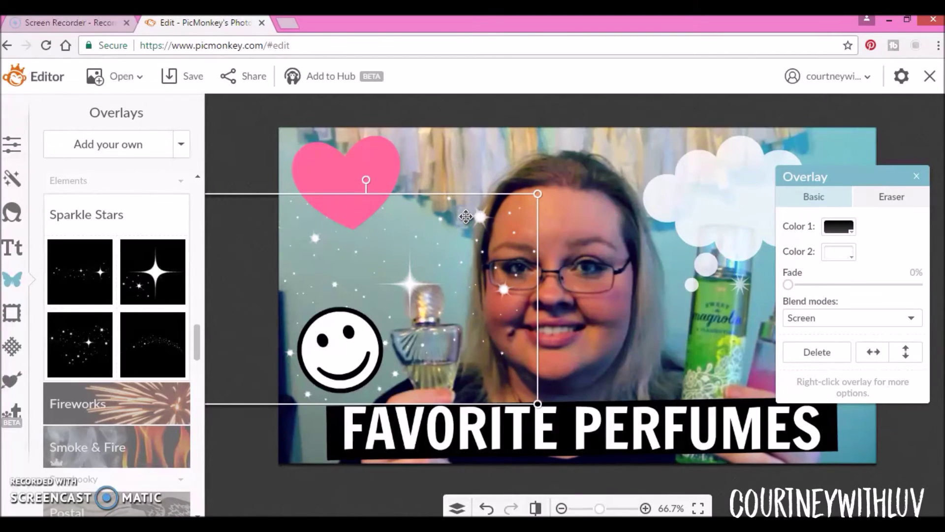
left_click(499, 215)
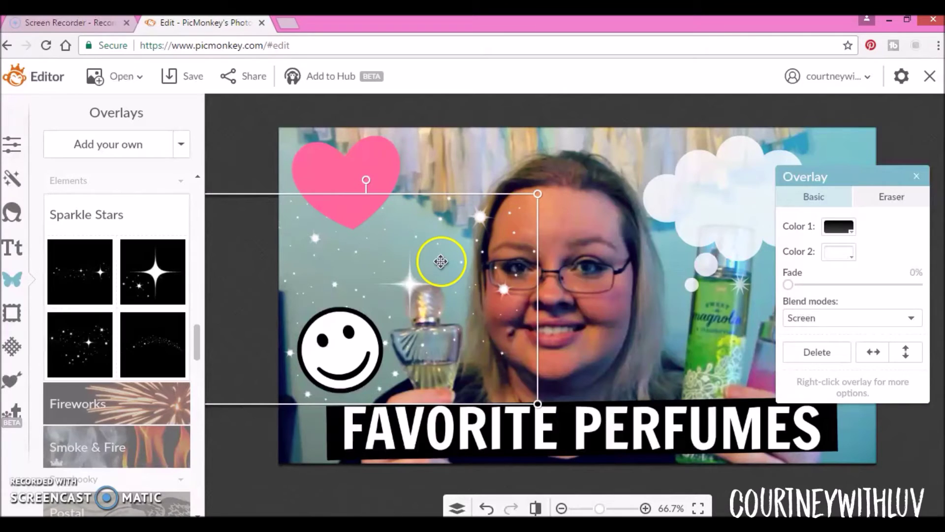
left_click(886, 200)
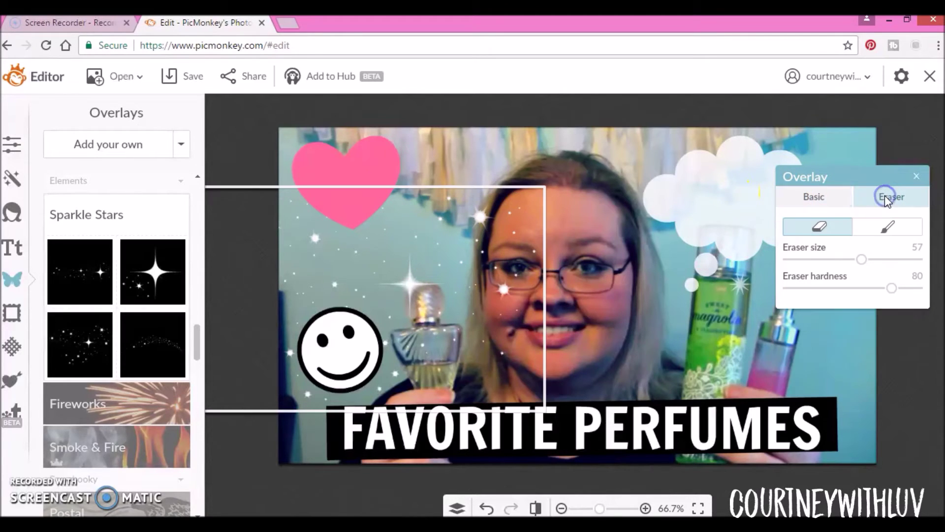
left_click_drag(862, 260, 843, 259)
mouse_move(565, 295)
left_mouse_down()
mouse_move(483, 300)
mouse_move(501, 277)
left_mouse_up()
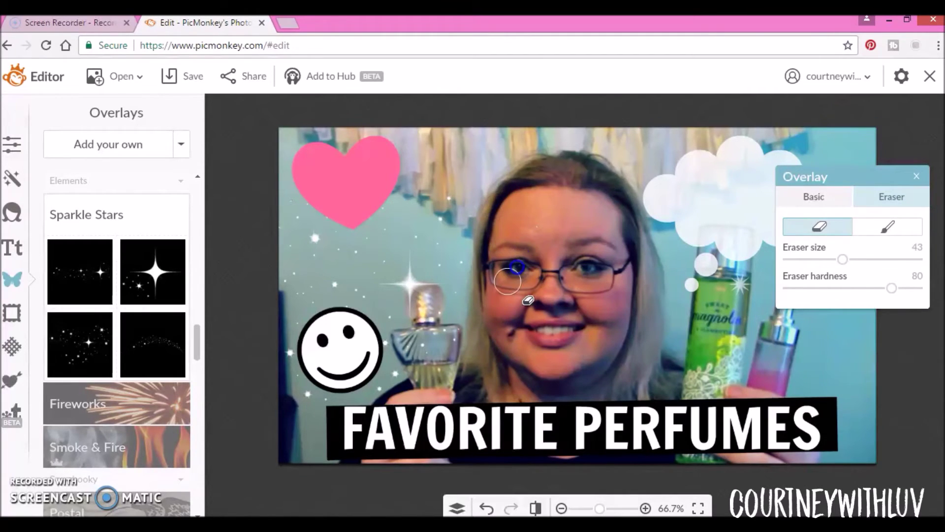
mouse_move(519, 350)
left_mouse_down()
mouse_move(405, 390)
mouse_move(401, 320)
mouse_move(430, 356)
mouse_move(295, 319)
mouse_move(320, 338)
left_mouse_up()
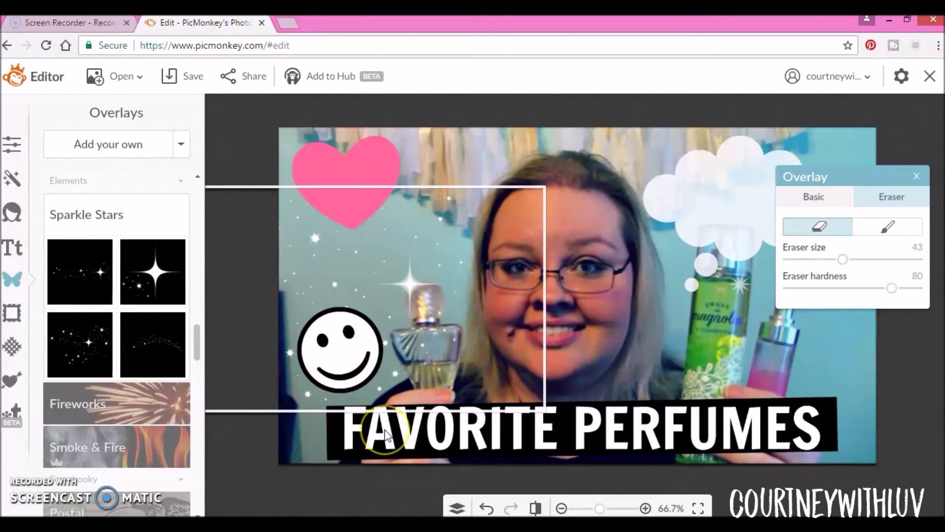
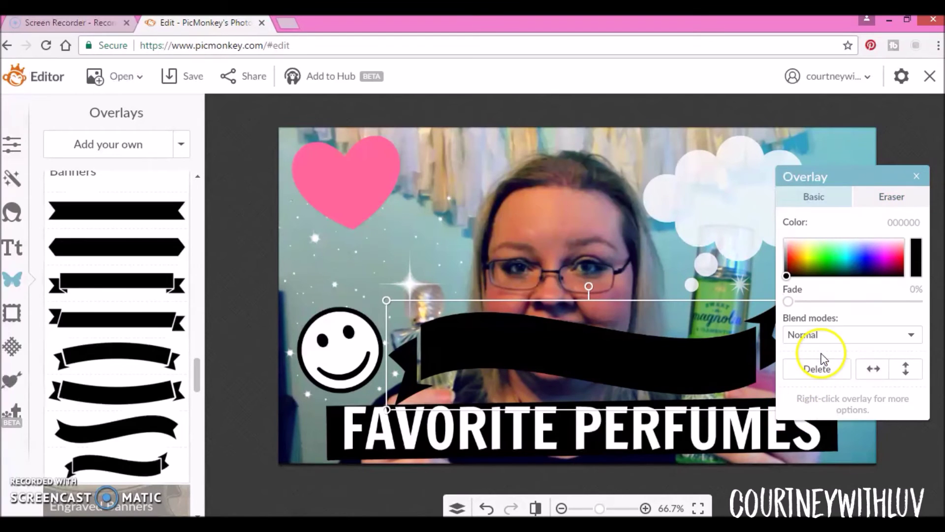
Try the wavy black ribbon banner across the top of the photo, and delete it
left_click_drag(616, 340, 579, 162)
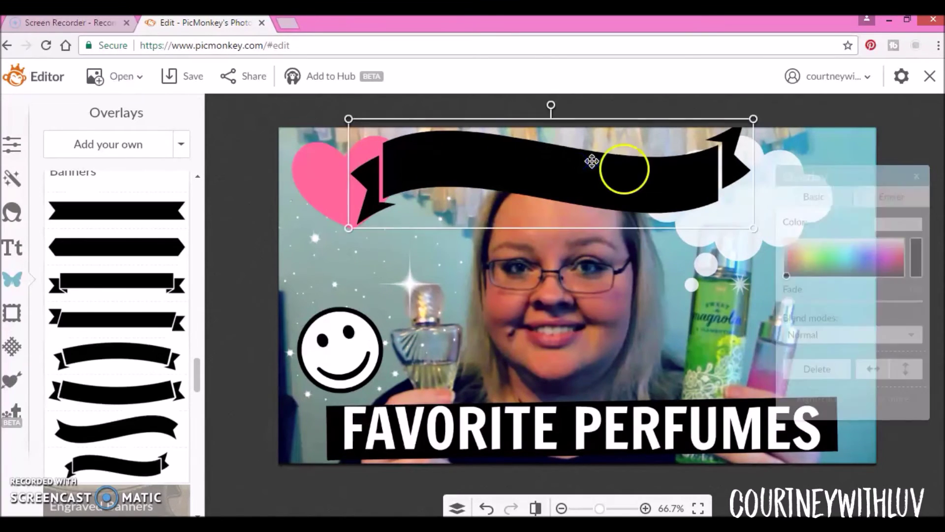
left_click(814, 368)
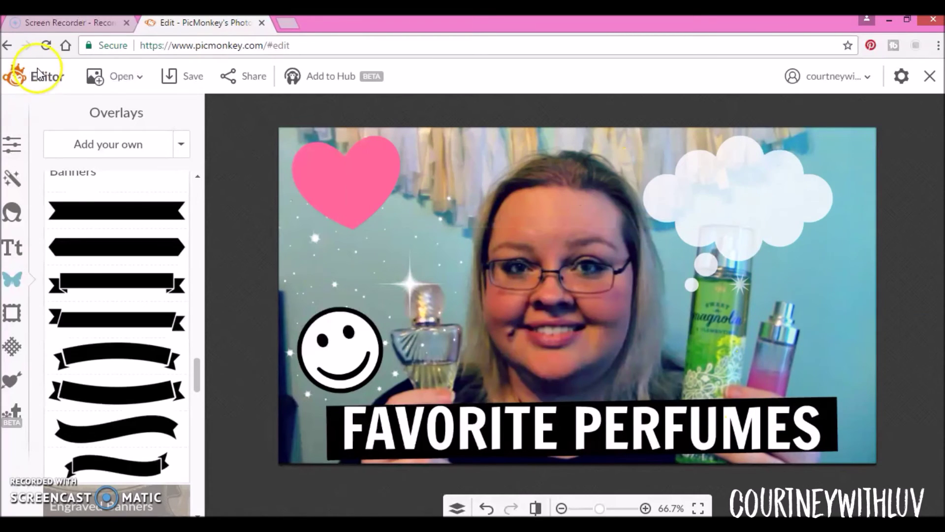
Add the light blue button from the Basic Buttons overlays and place it in the photo's upper right corner
scroll(104, 341, "down", 5)
left_click(99, 344)
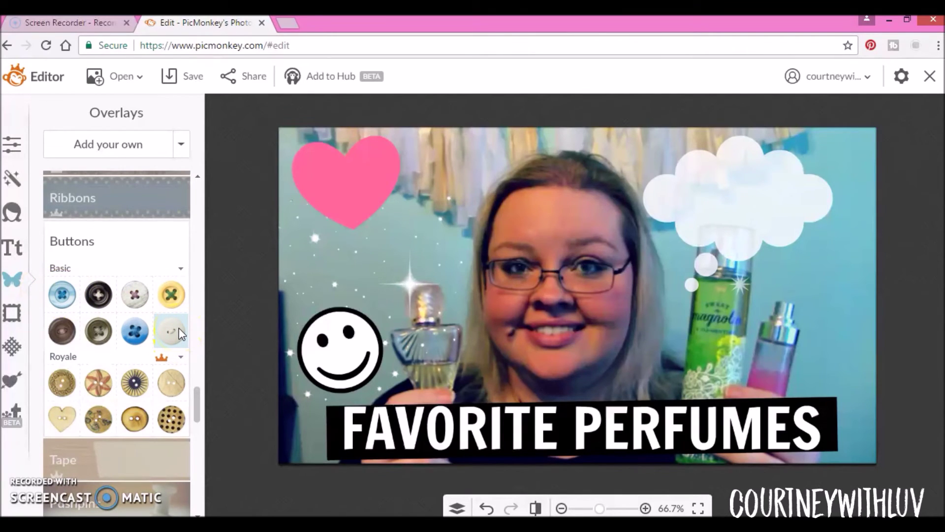
left_click(62, 295)
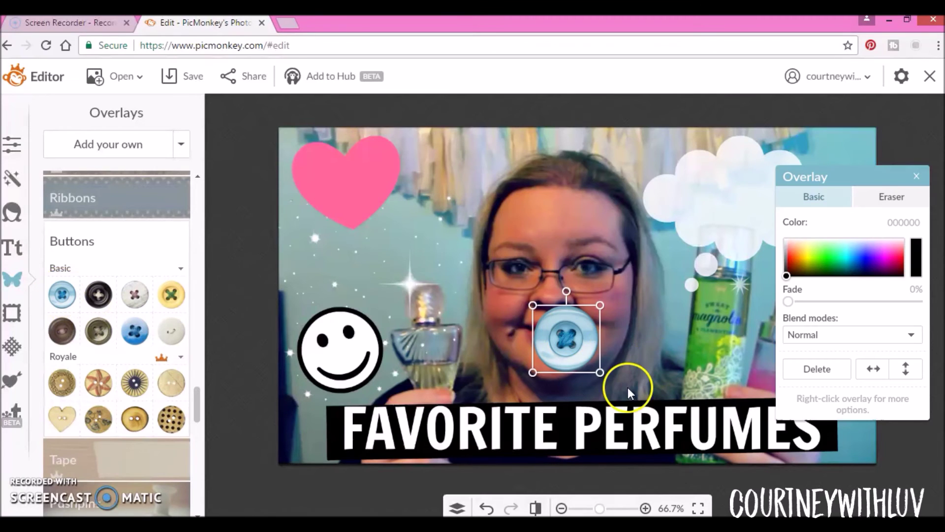
left_click_drag(558, 341, 826, 171)
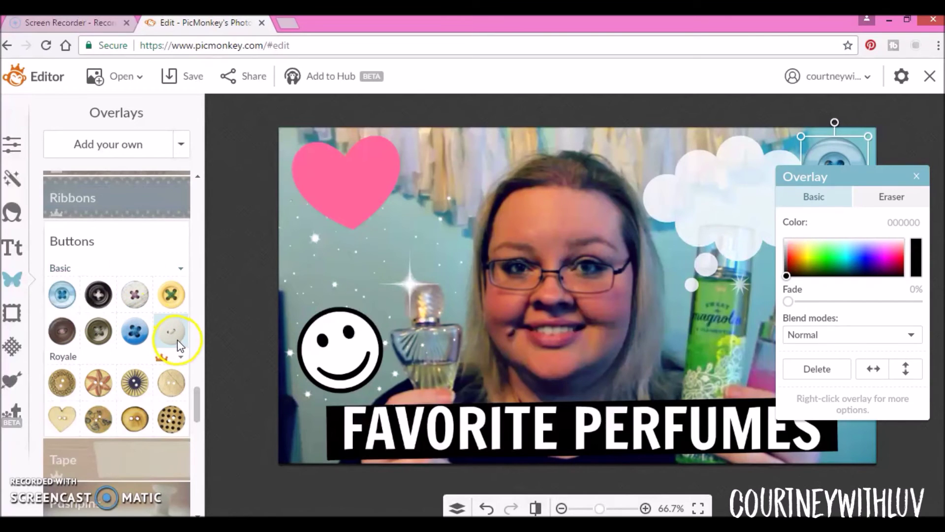
Add the off-white button overlay and place it on the photo between the pink heart and the smiley
left_click(177, 344)
left_click_drag(585, 319, 327, 271)
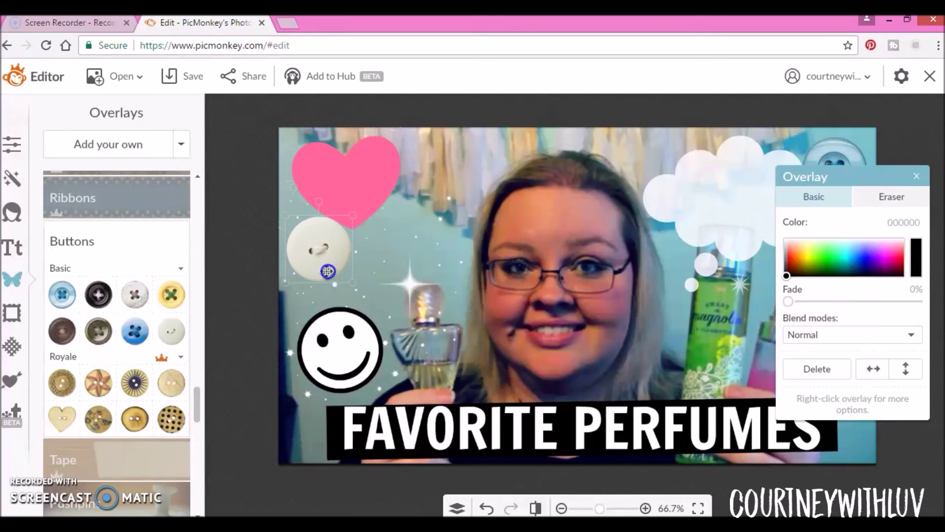
left_click(213, 215)
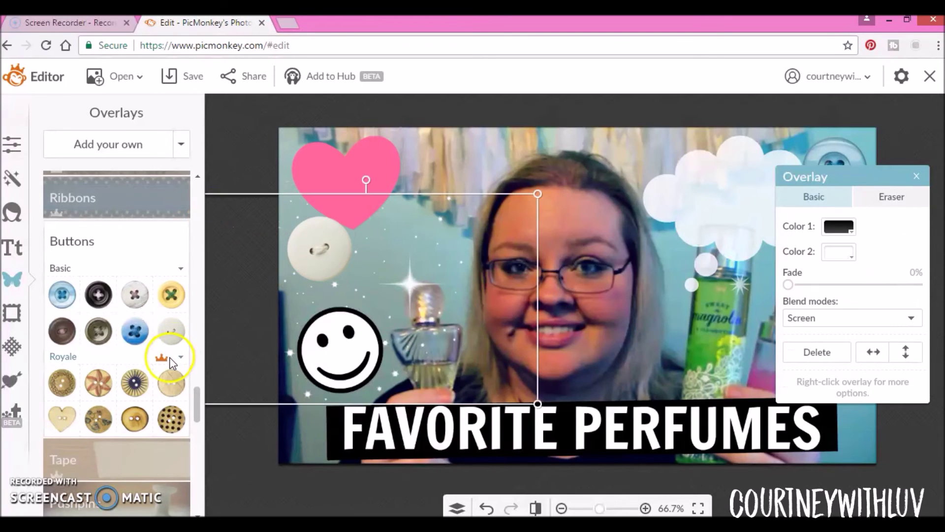
left_click(231, 126)
left_click(81, 241)
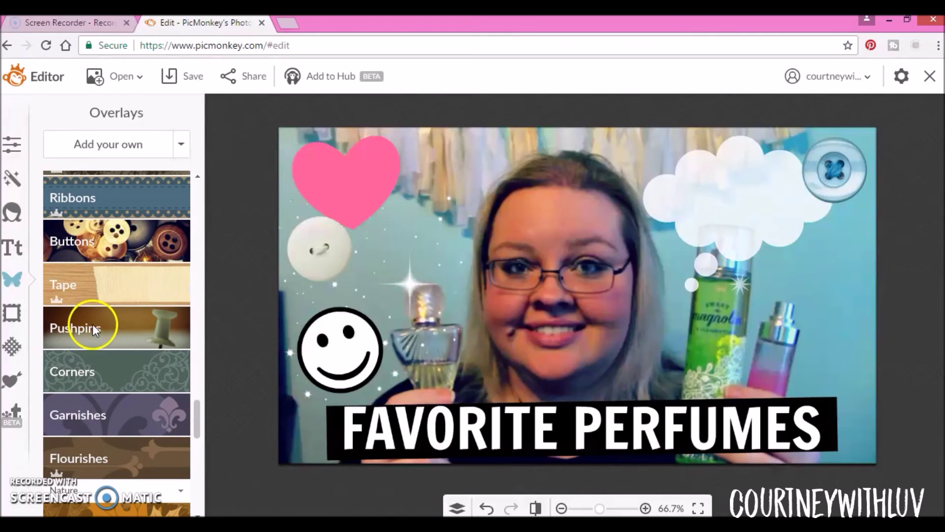
Add the round red pushpin from the Pushpins overlays and place it at the photo's right edge below the blue button
left_click(108, 327)
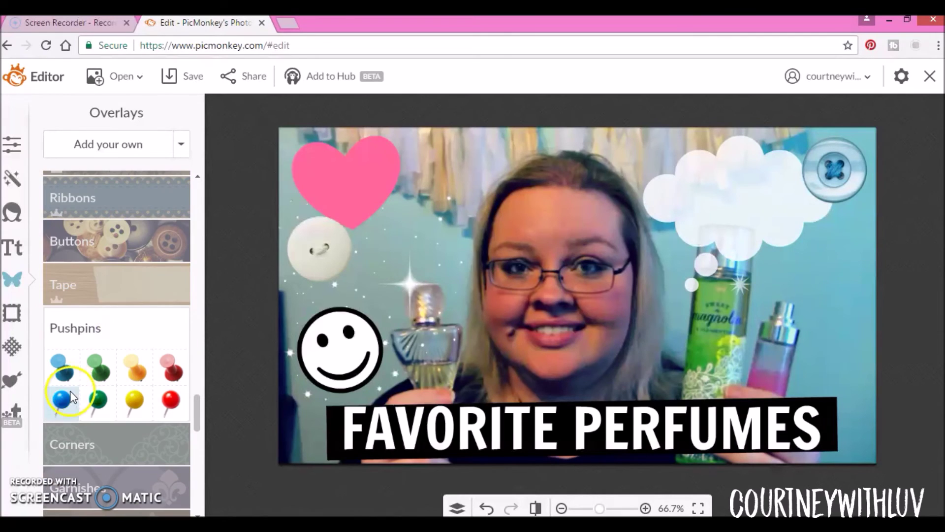
left_click_drag(172, 406, 771, 321)
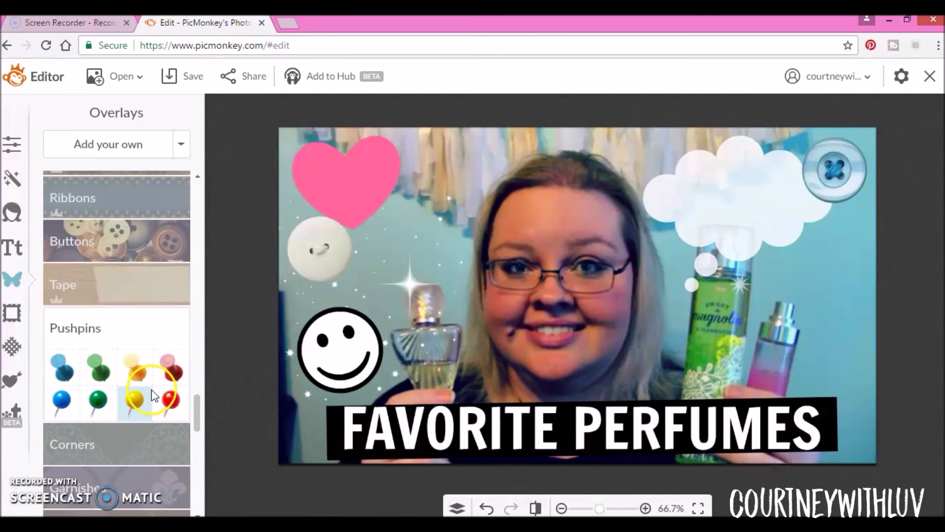
left_click(170, 405)
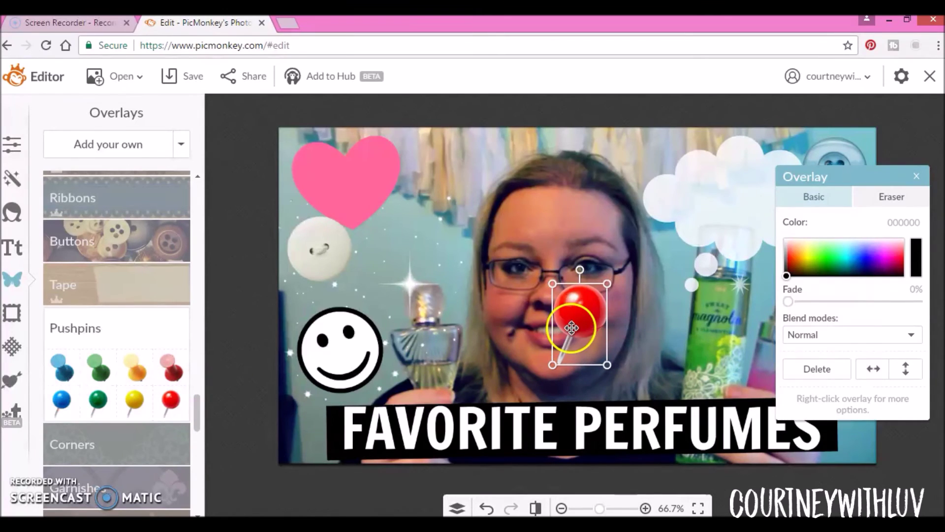
left_click_drag(573, 316, 792, 262)
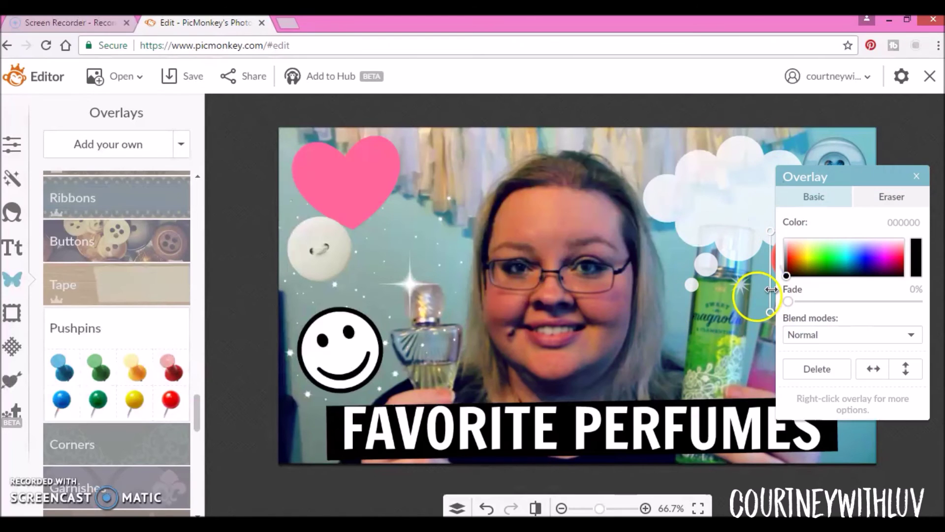
left_click_drag(875, 239, 344, 382)
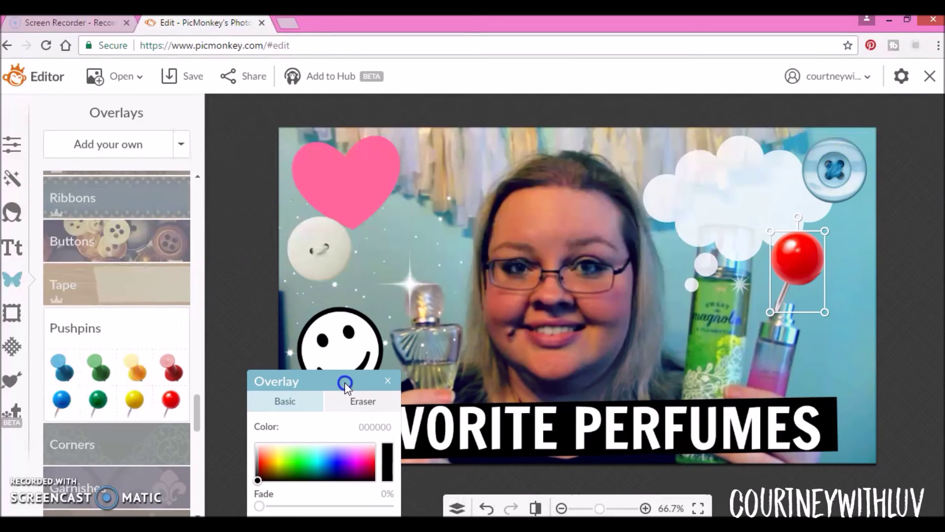
left_click_drag(804, 261, 855, 271)
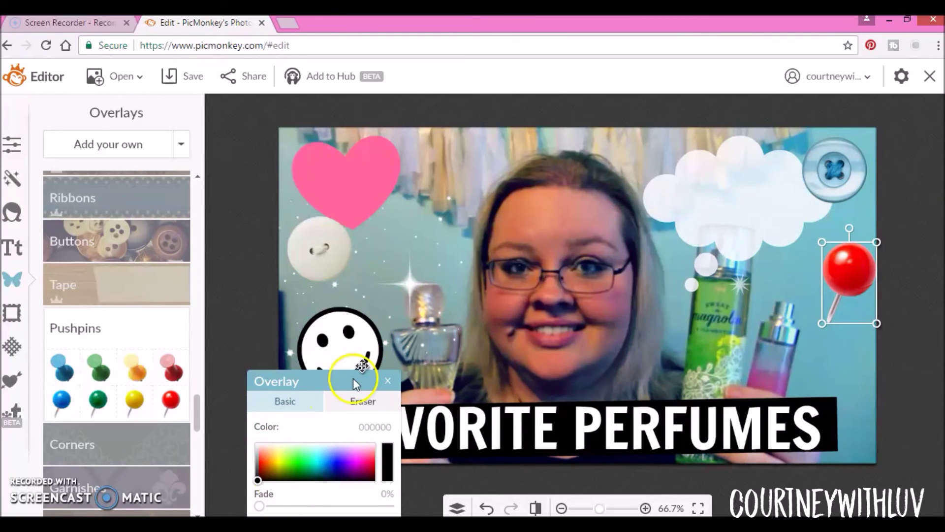
left_click(386, 380)
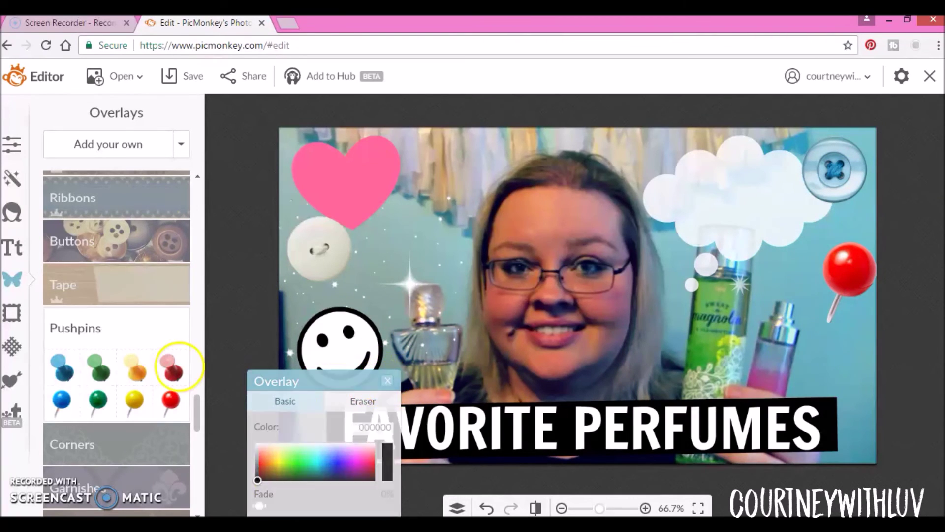
Delete the red pushpin, the smiley and both button overlays from the photo
left_click(835, 291)
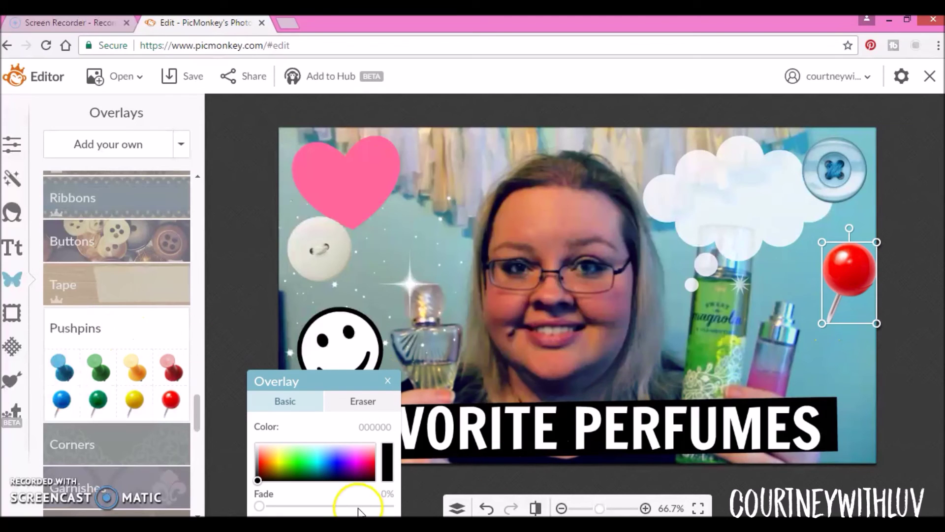
left_click_drag(361, 380, 439, 245)
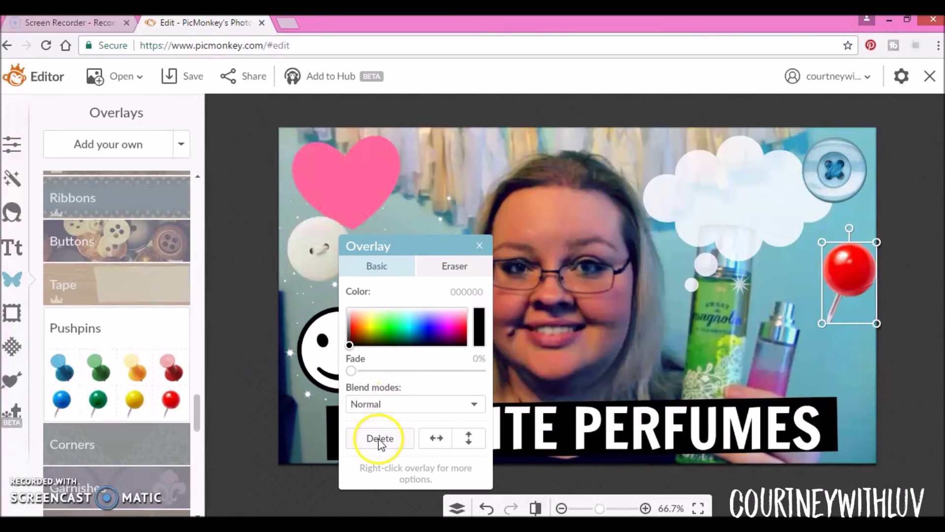
left_click(378, 438)
left_click(329, 302)
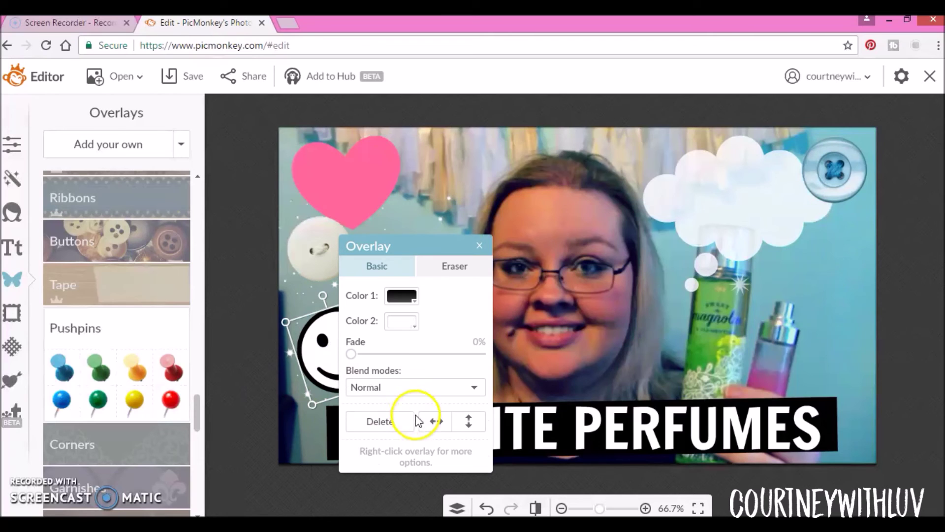
left_click(389, 418)
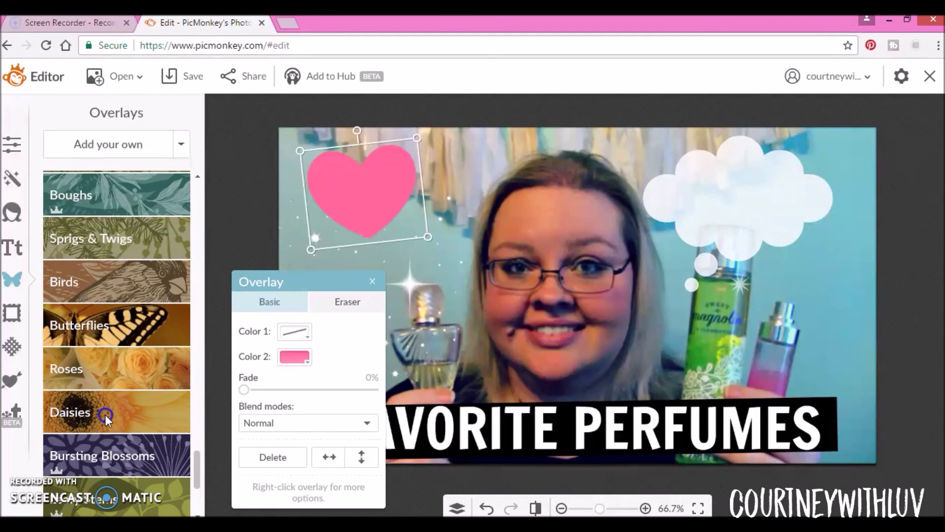
Try the white daisy with the dark centre from the Daisies overlays at the end of the title banner, and delete it
left_click(105, 414)
scroll(157, 364, "down", 2)
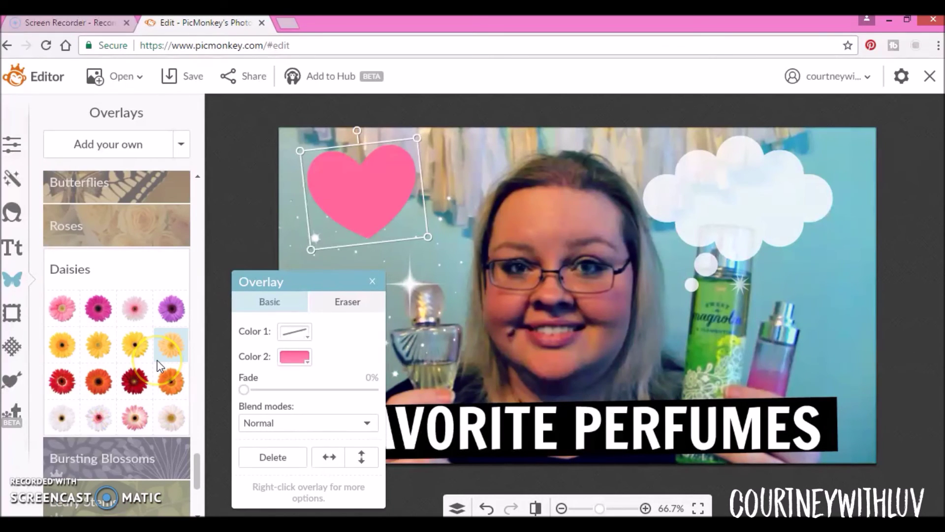
left_click(53, 417)
left_click(625, 288)
left_click_drag(625, 288, 841, 374)
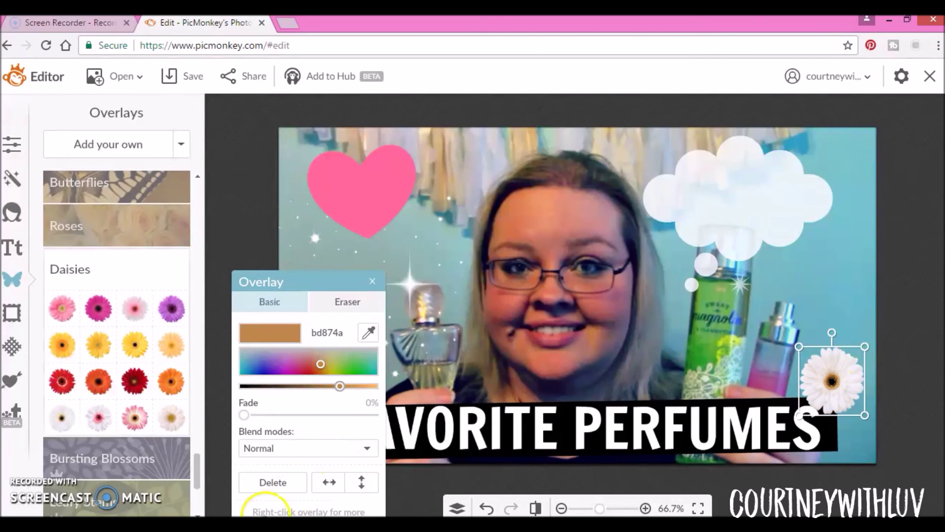
left_click(273, 482)
scroll(148, 246, "up", 5)
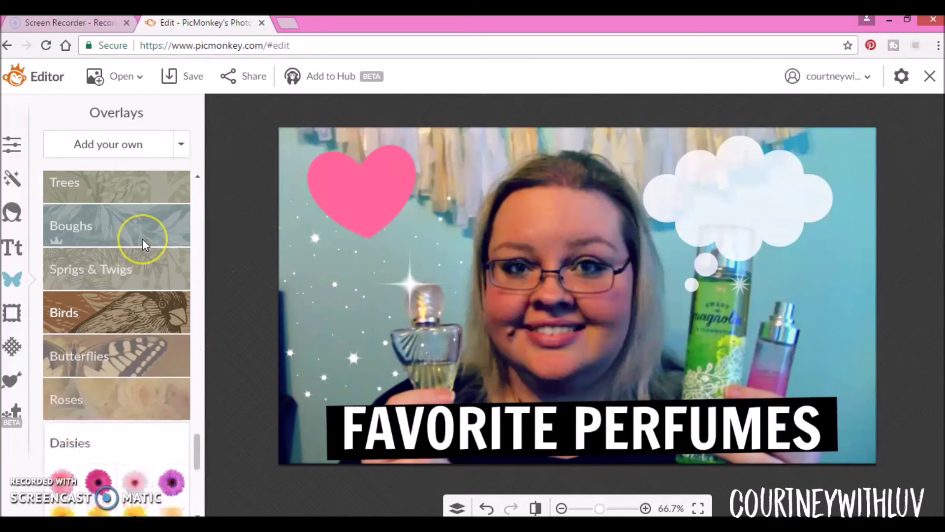
scroll(143, 256, "up", 15)
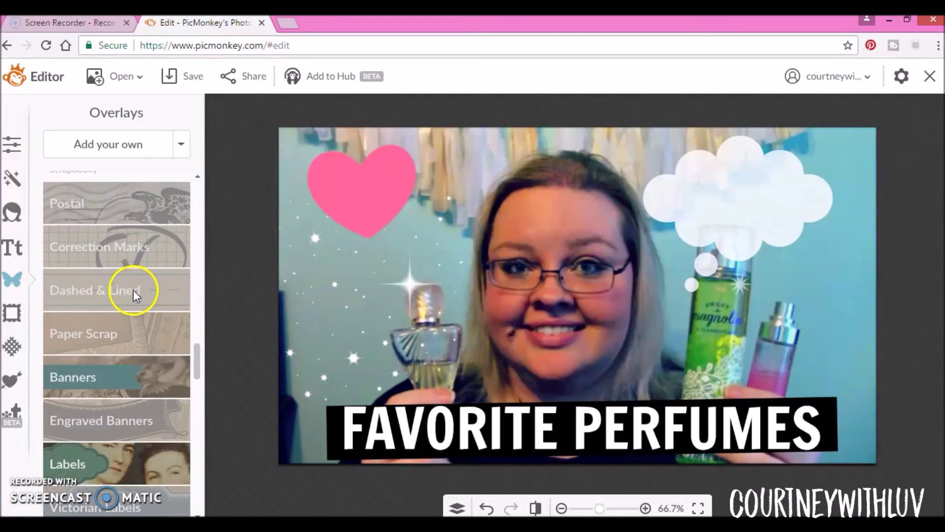
scroll(96, 350, "up", 20)
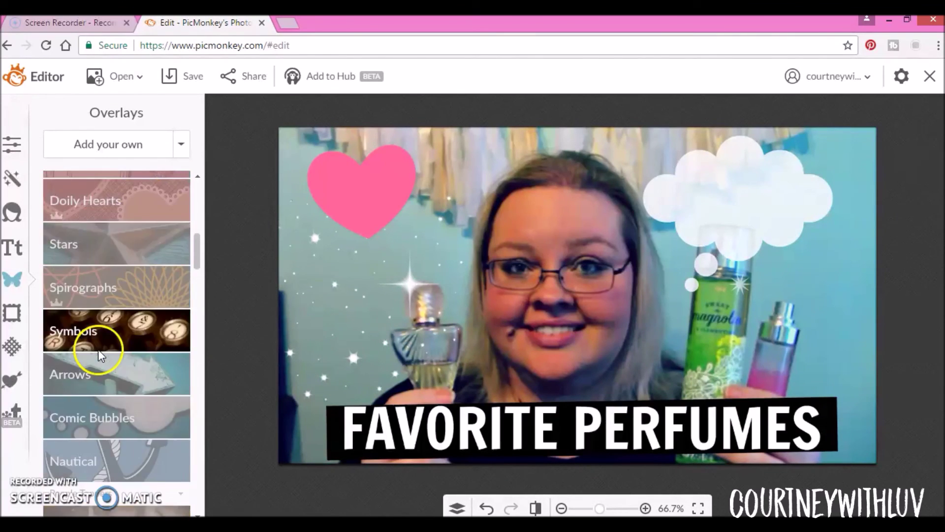
scroll(99, 353, "up", 2)
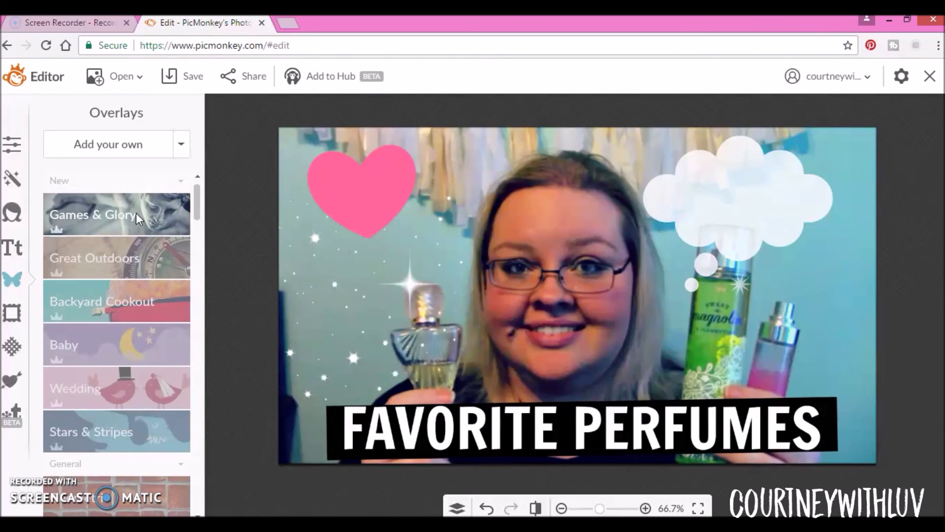
scroll(136, 213, "down", 15)
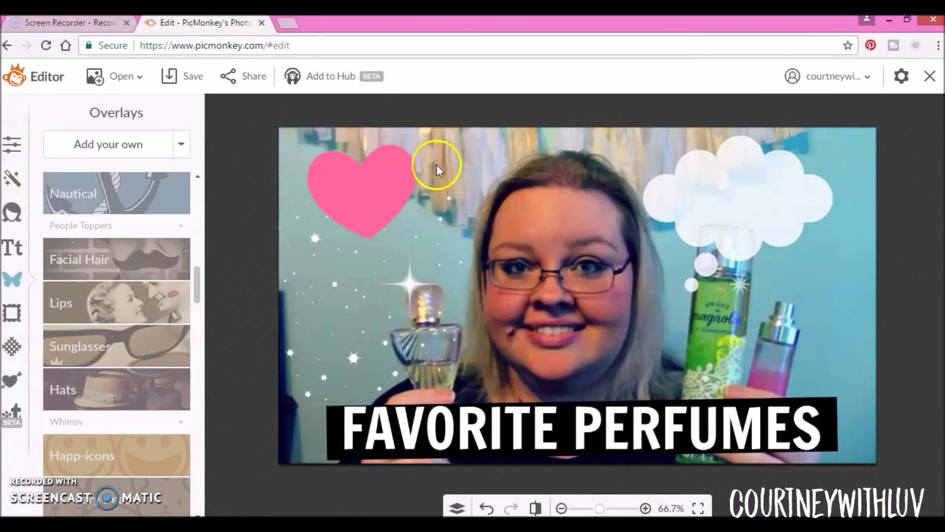